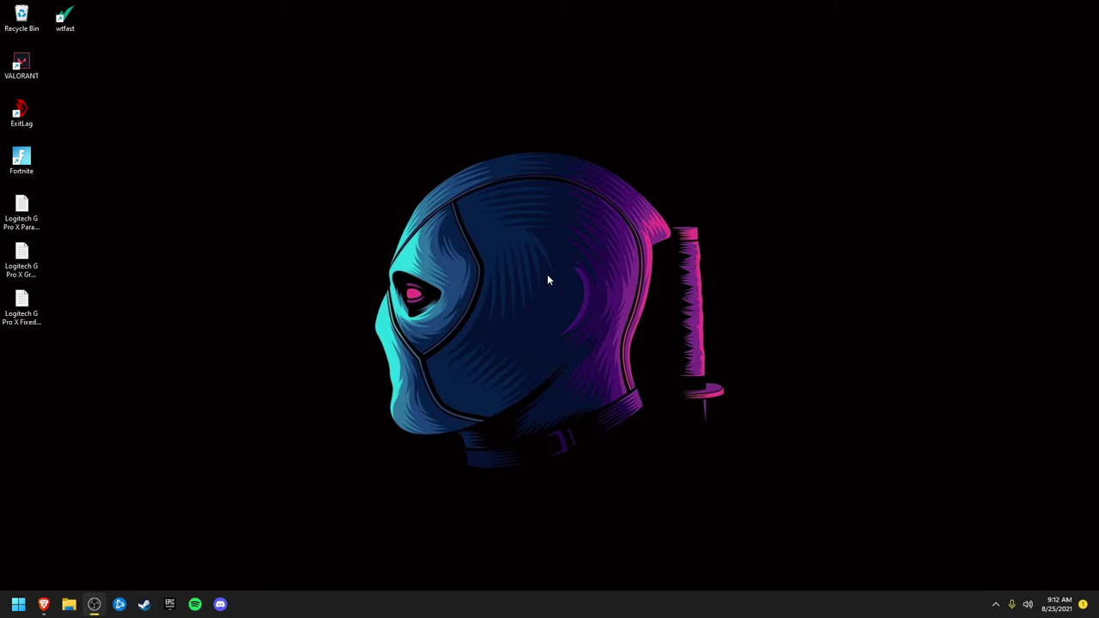
- Bring back the 1.1.1.1 page in the browser, select its address, then minimize the browser
{"action": "key", "text": "alt+Tab"}
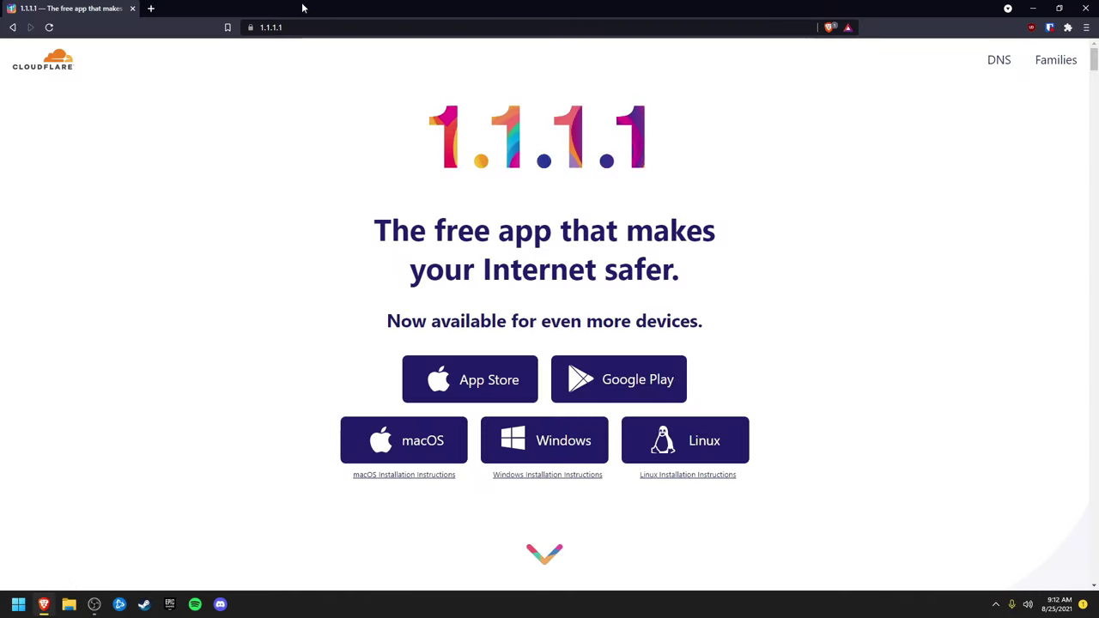
{"action": "left_click", "coordinate": [258, 27]}
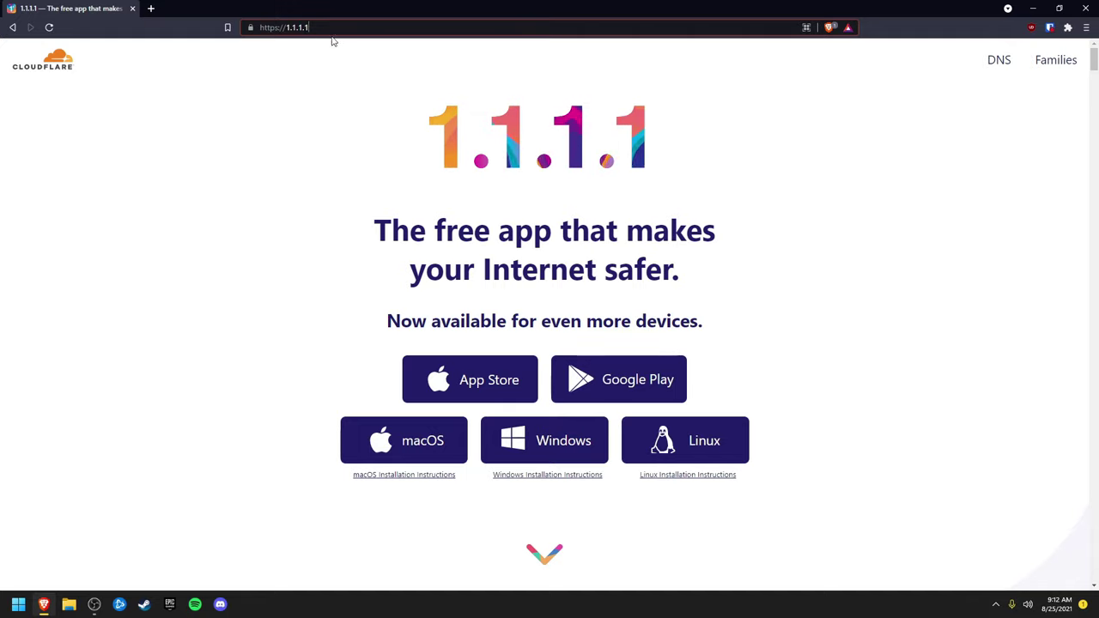
{"action": "left_click_drag", "start_coordinate": [310, 28], "coordinate": [157, 29]}
{"action": "left_click", "coordinate": [212, 91]}
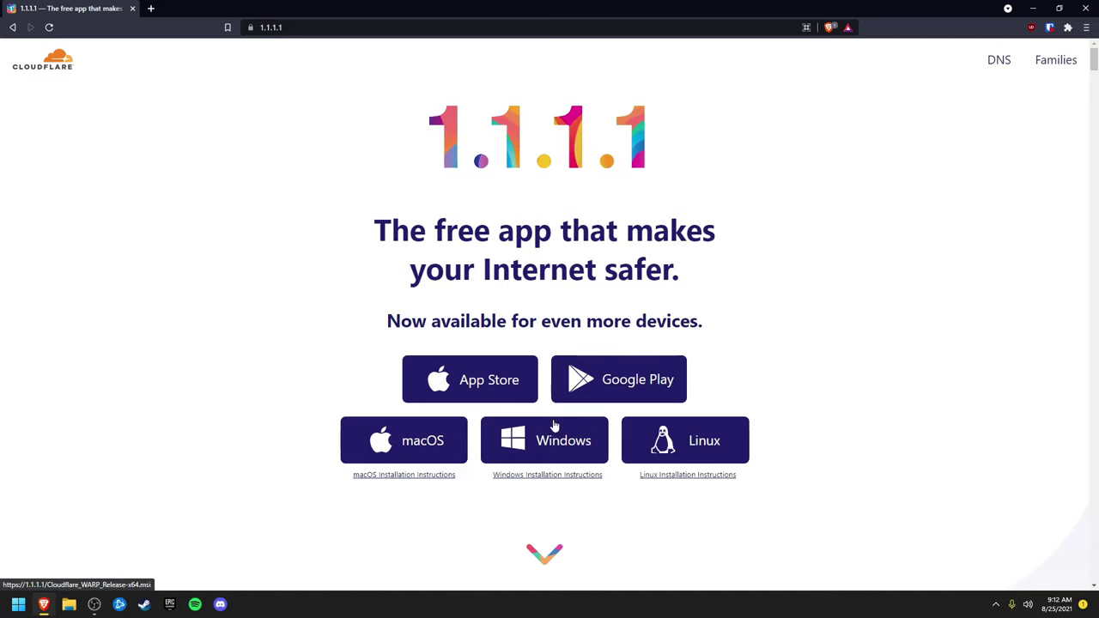
{"action": "left_click", "coordinate": [564, 449]}
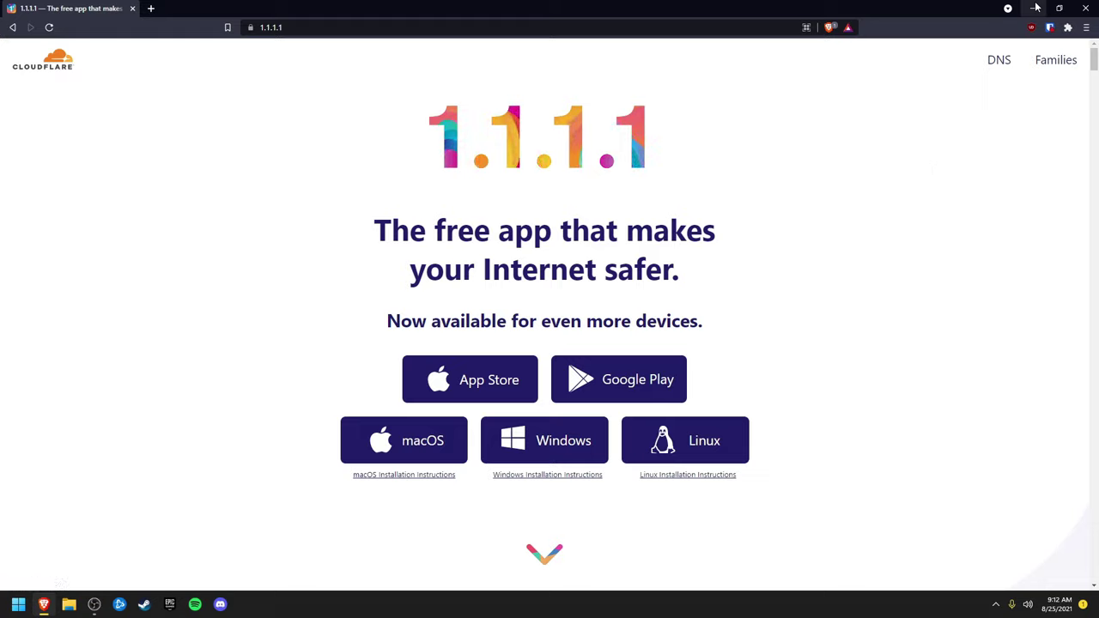
{"action": "left_click", "coordinate": [1032, 8]}
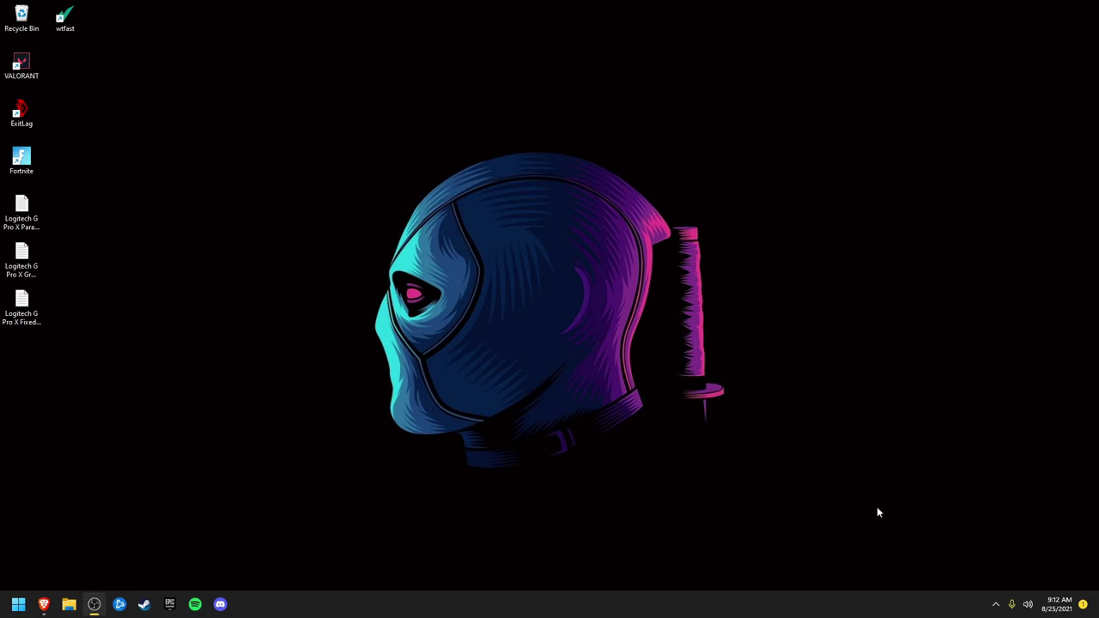
- Confirm from the tray that Cloudflare WARP reads Disconnected, then launch the Epic Games Launcher
{"action": "left_click", "coordinate": [995, 603]}
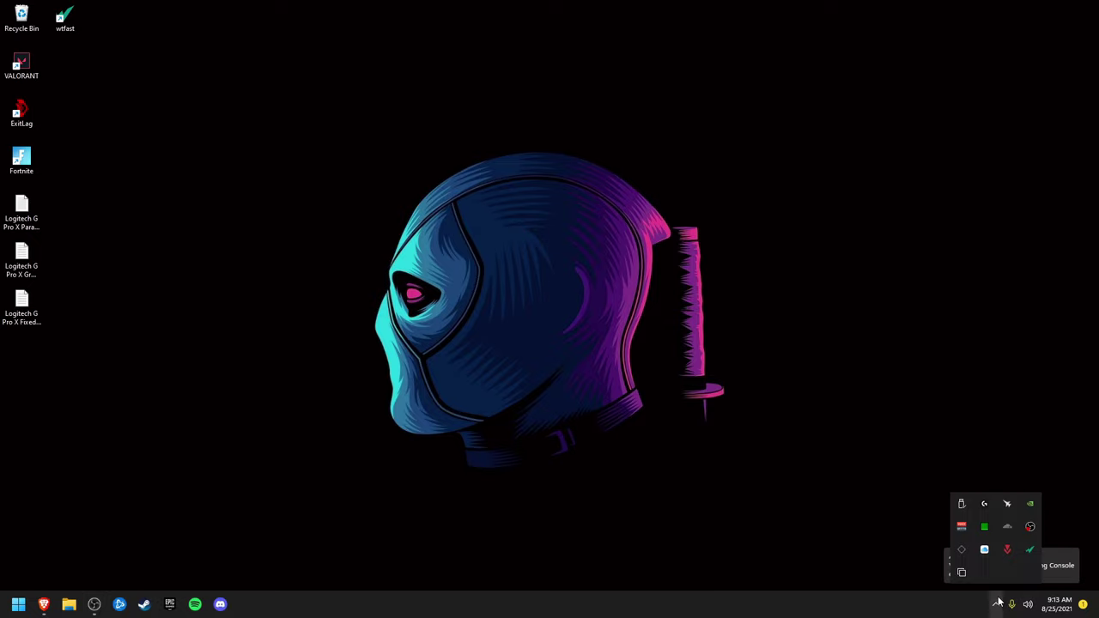
{"action": "left_click", "coordinate": [1007, 526]}
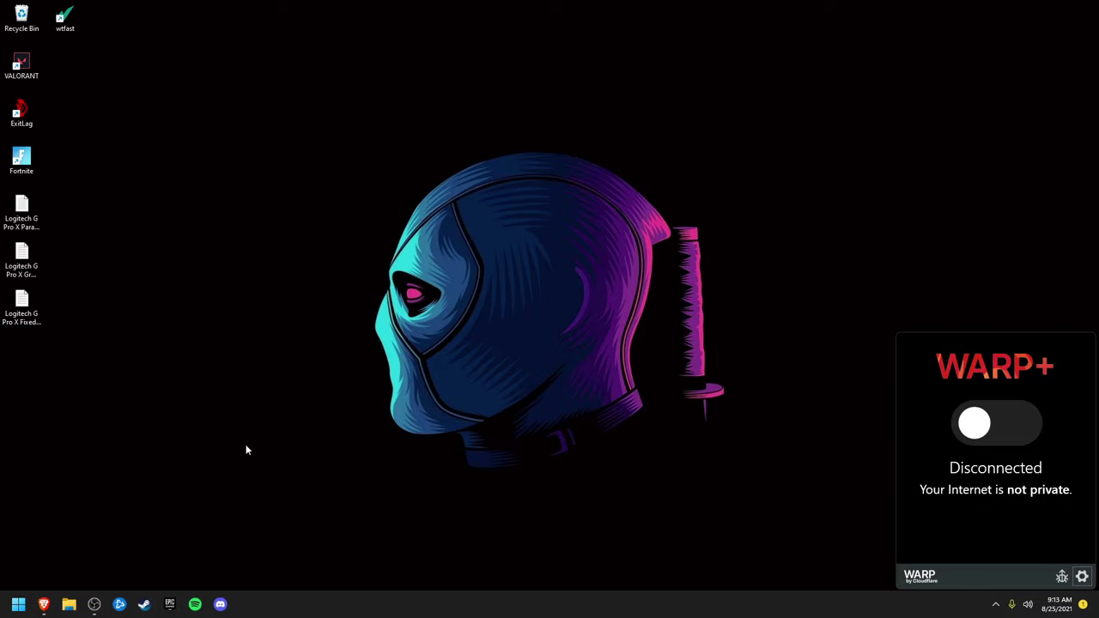
{"action": "left_click", "coordinate": [169, 605]}
{"action": "left_click", "coordinate": [995, 605]}
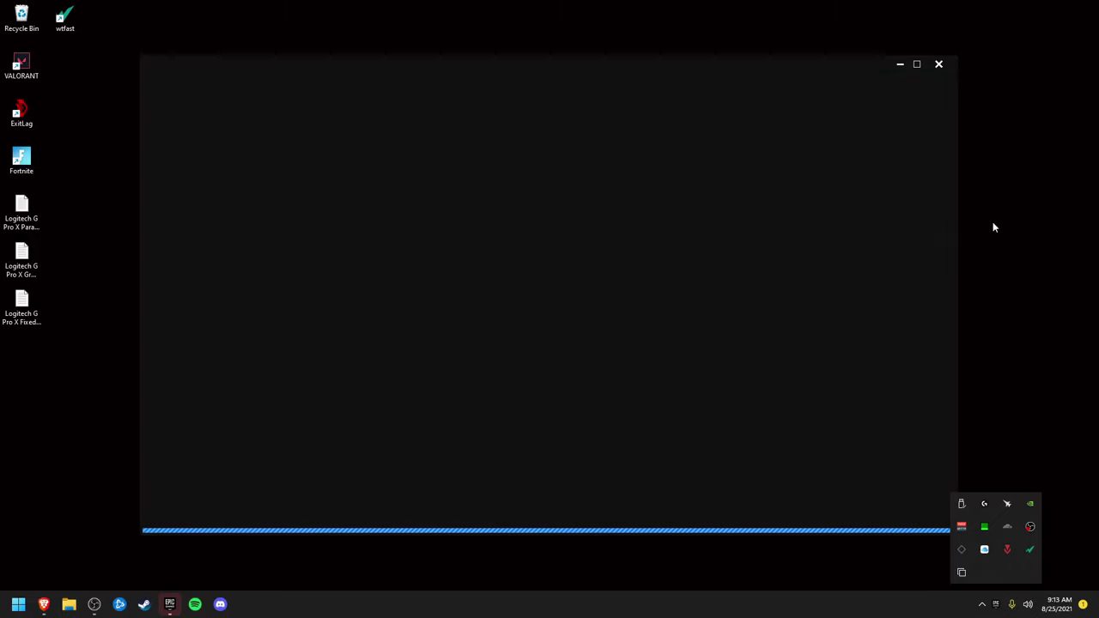
- Go to the Epic Games Launcher Library and launch Fortnite
{"action": "left_click", "coordinate": [995, 608]}
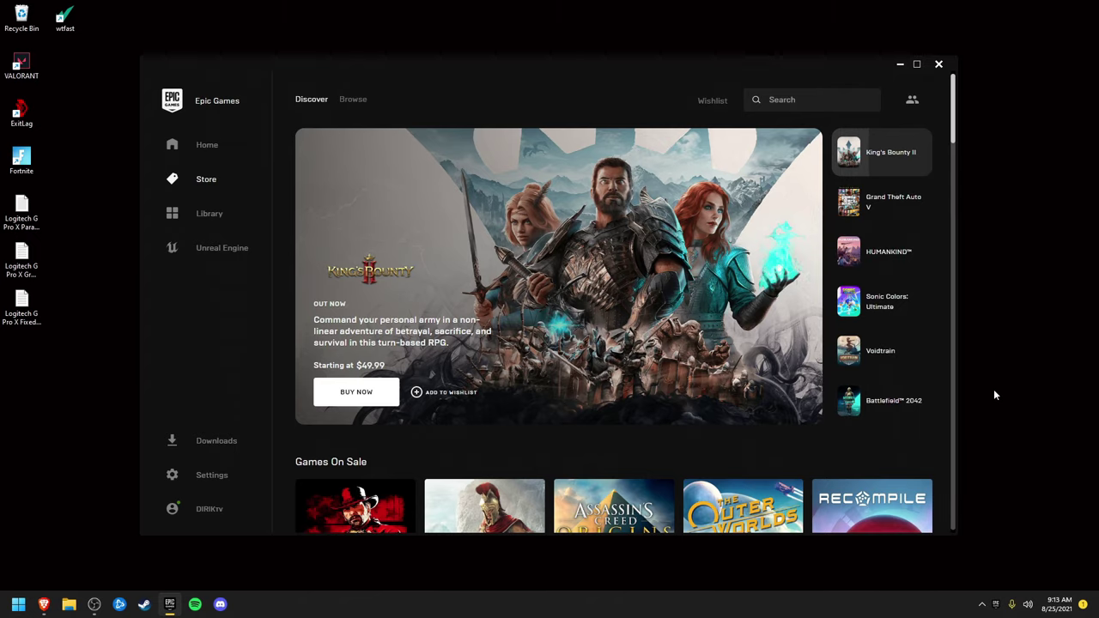
{"action": "left_click", "coordinate": [209, 213]}
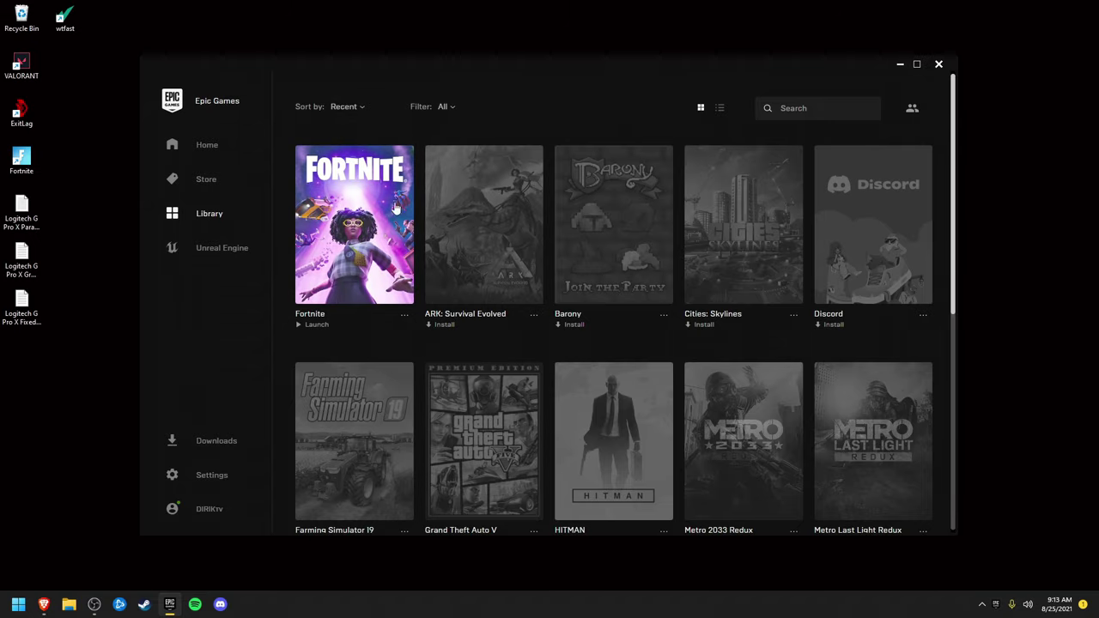
{"action": "left_click", "coordinate": [897, 63]}
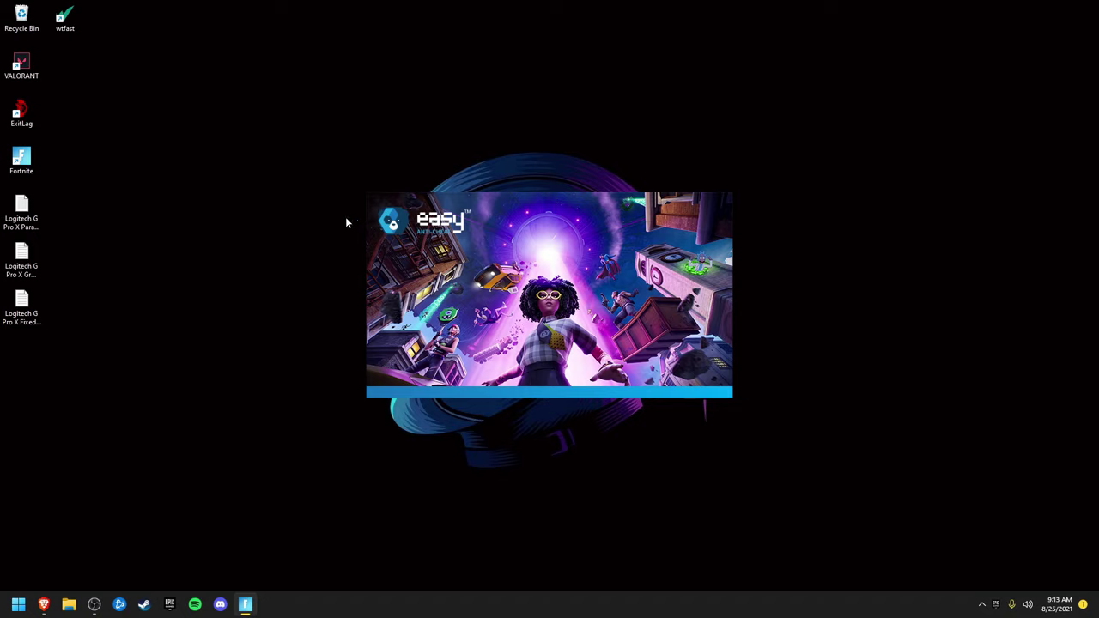
- Search for 'epic games trace' in a new browser tab
{"action": "left_click", "coordinate": [44, 604]}
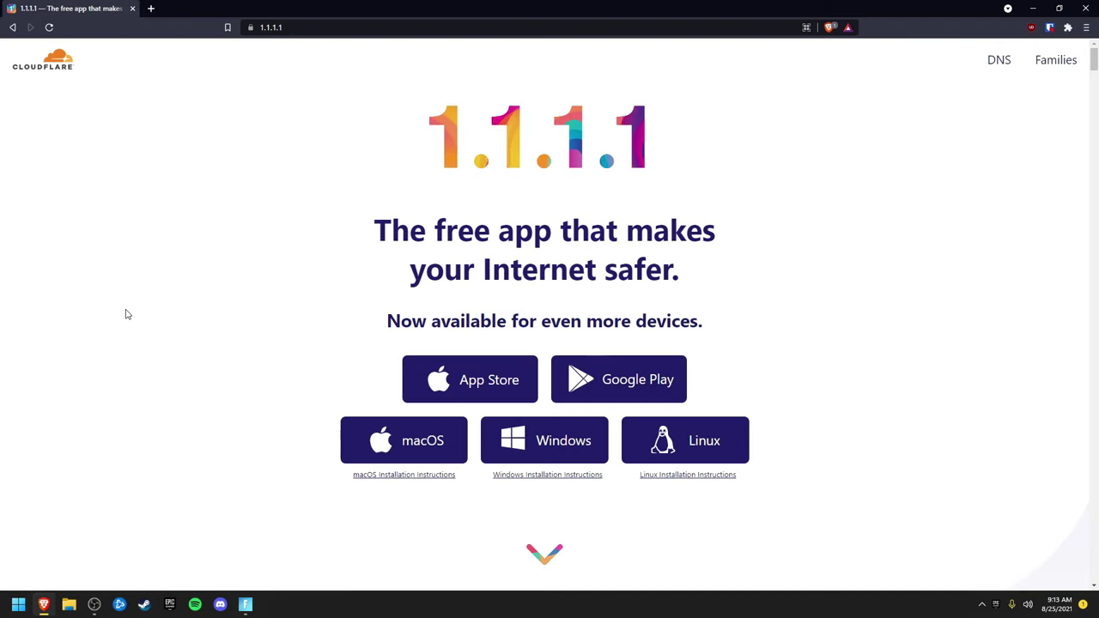
{"action": "left_click", "coordinate": [150, 9]}
{"action": "type", "text": "epic"}
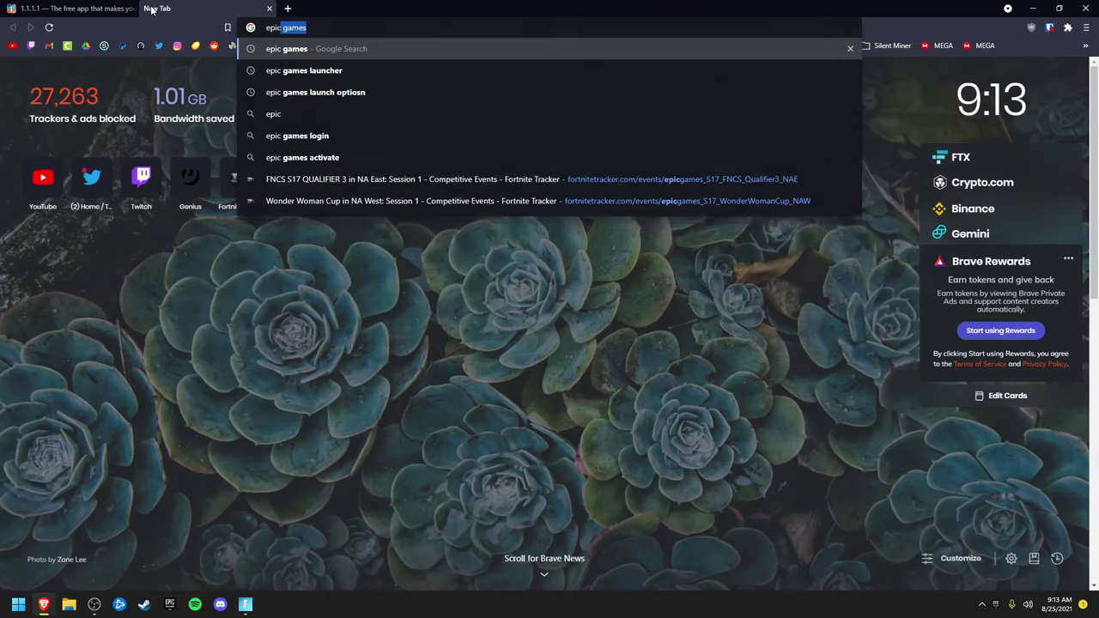
{"action": "type", "text": " games trace"}
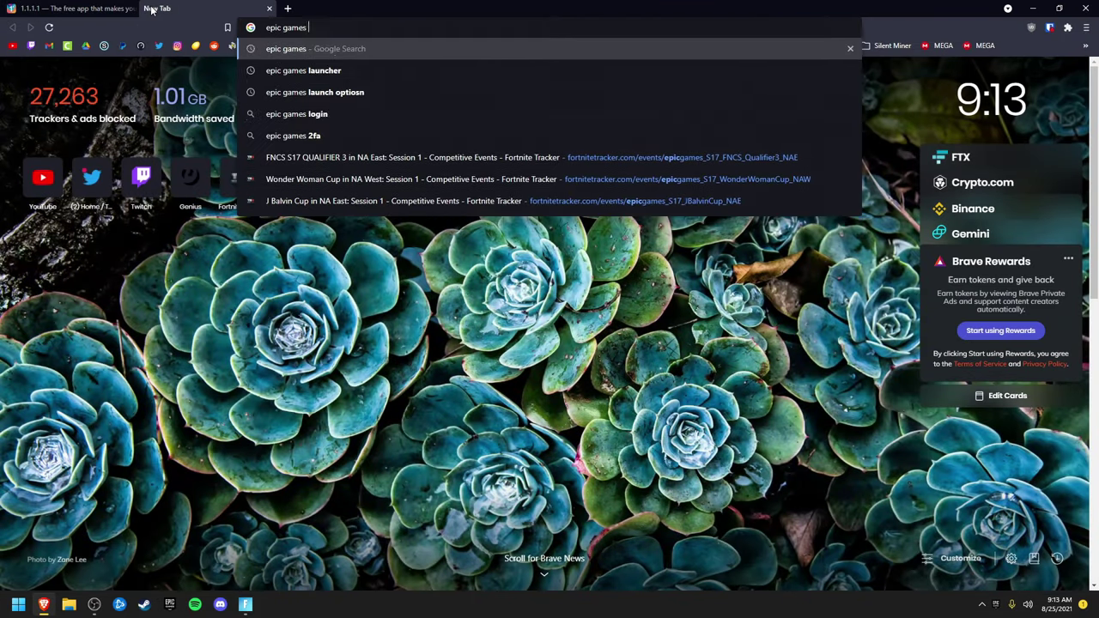
{"action": "left_click", "coordinate": [305, 70]}
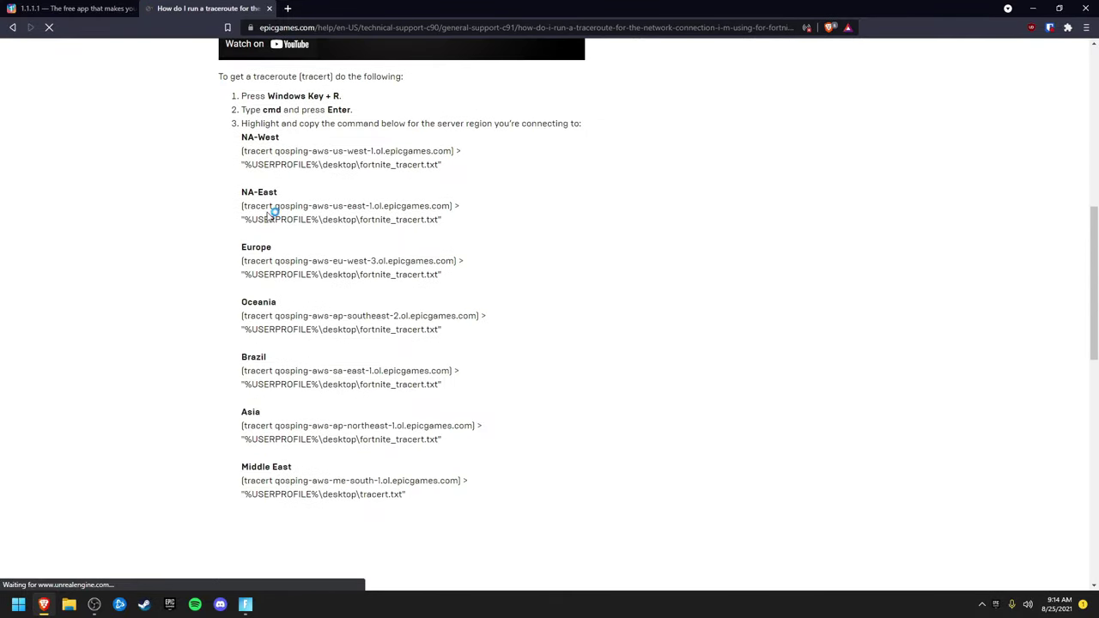
- Review the NA-West and Europe tracert commands and output paths in the Epic traceroute article
{"action": "left_click_drag", "start_coordinate": [458, 226], "coordinate": [214, 204]}
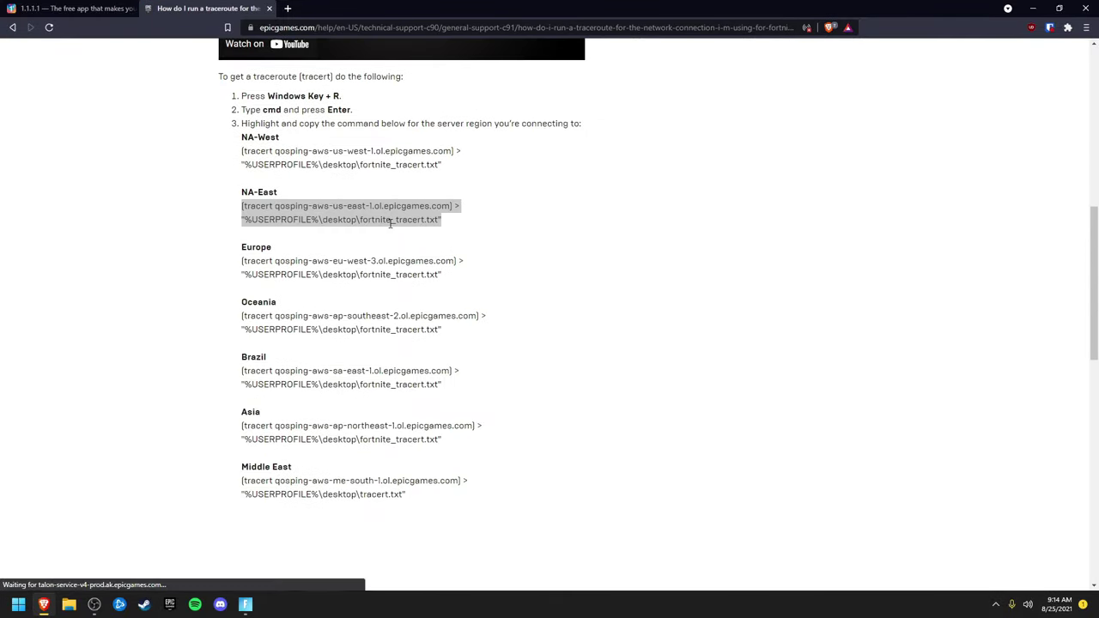
{"action": "left_click_drag", "start_coordinate": [432, 186], "coordinate": [217, 126]}
{"action": "left_click", "coordinate": [456, 285]}
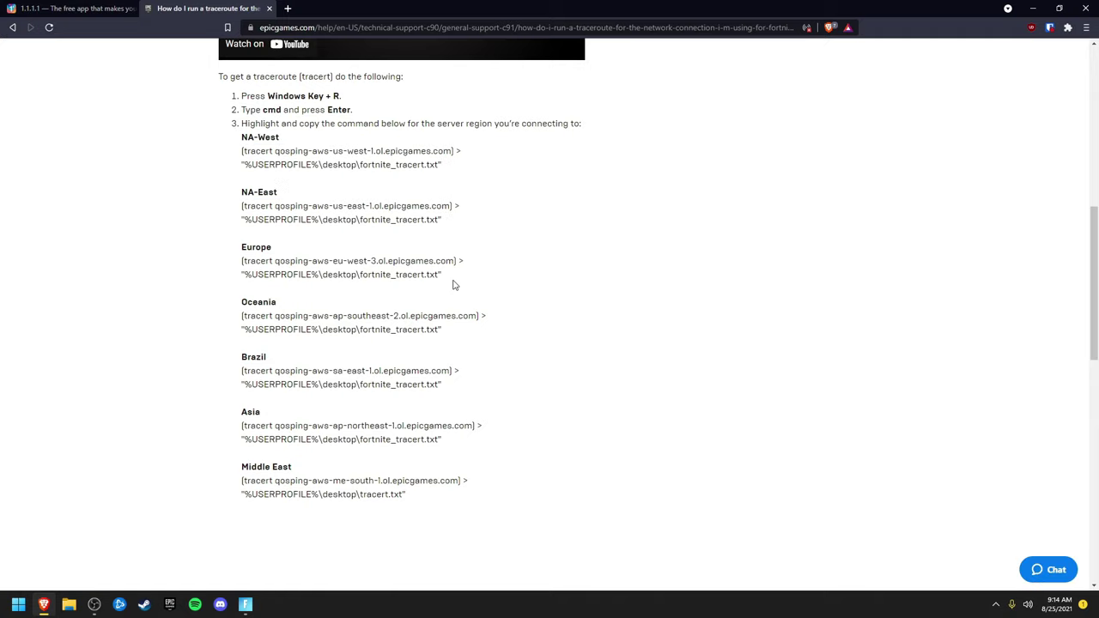
{"action": "left_click_drag", "start_coordinate": [451, 284], "coordinate": [241, 260]}
{"action": "left_click", "coordinate": [336, 259]}
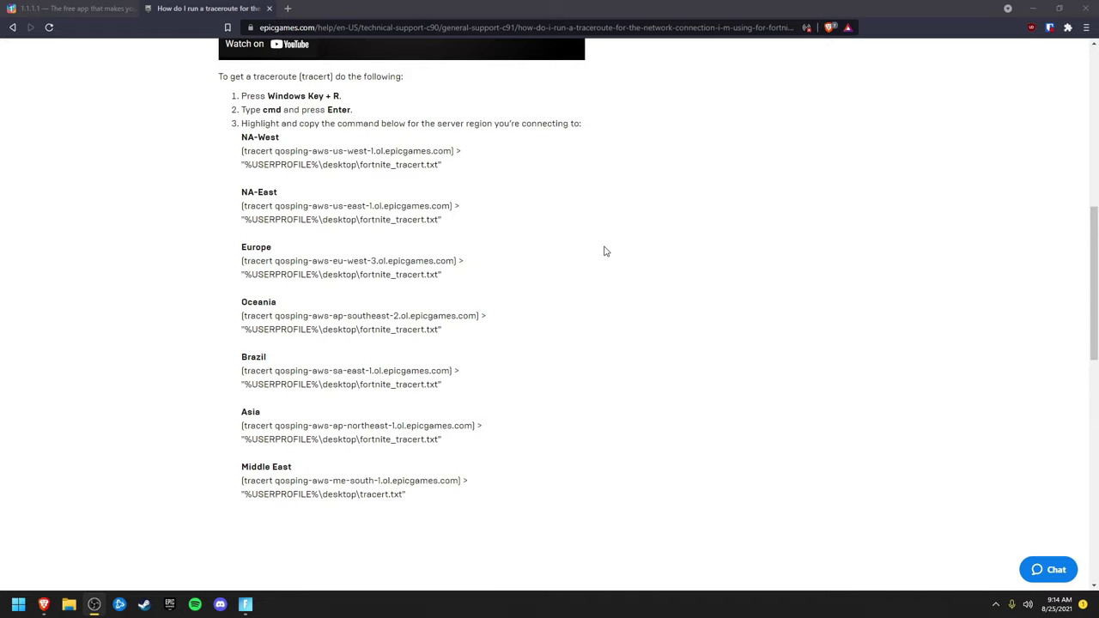
{"action": "left_click", "coordinate": [249, 275]}
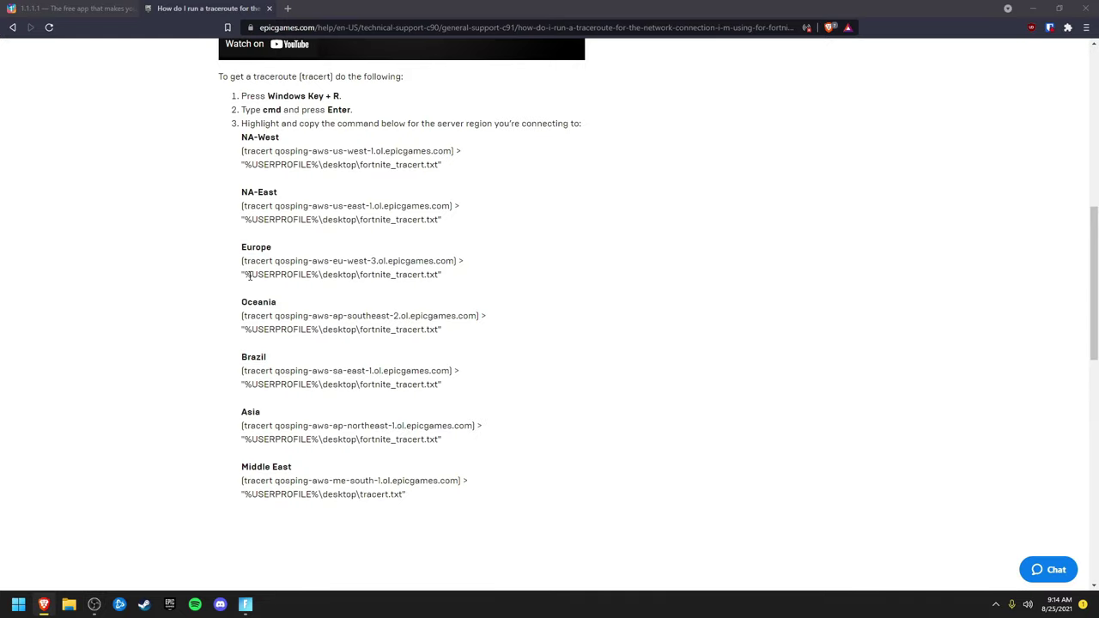
{"action": "left_click_drag", "start_coordinate": [248, 275], "coordinate": [483, 281]}
{"action": "left_click", "coordinate": [490, 277]}
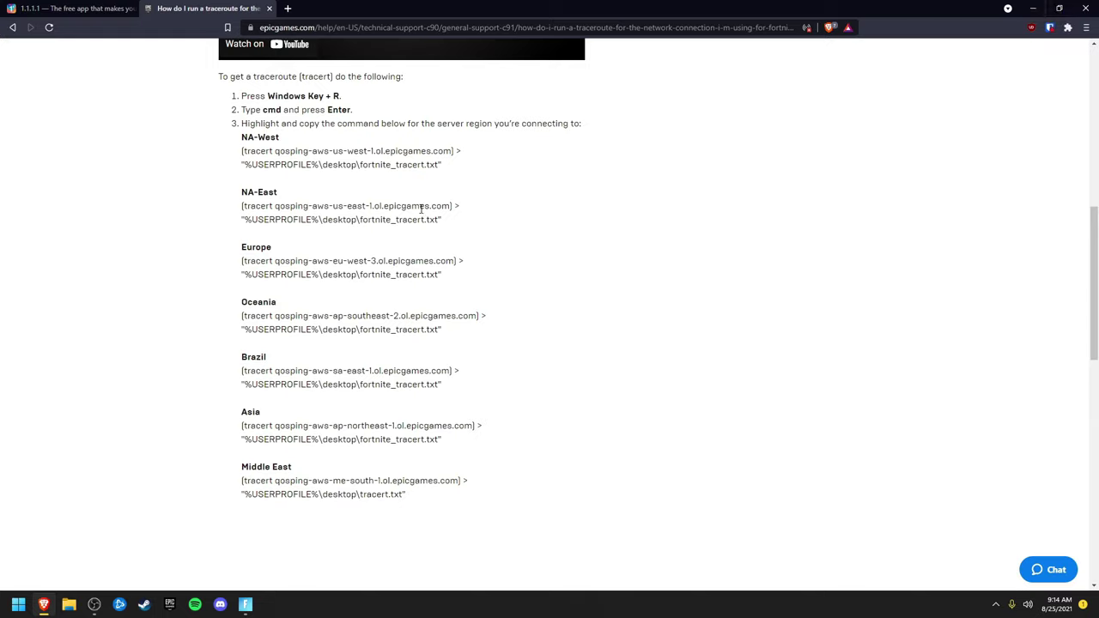
- Copy the NA-East command tracert qosping-aws-us-east-1.ol.epicgames.com
{"action": "left_click_drag", "start_coordinate": [444, 226], "coordinate": [231, 225]}
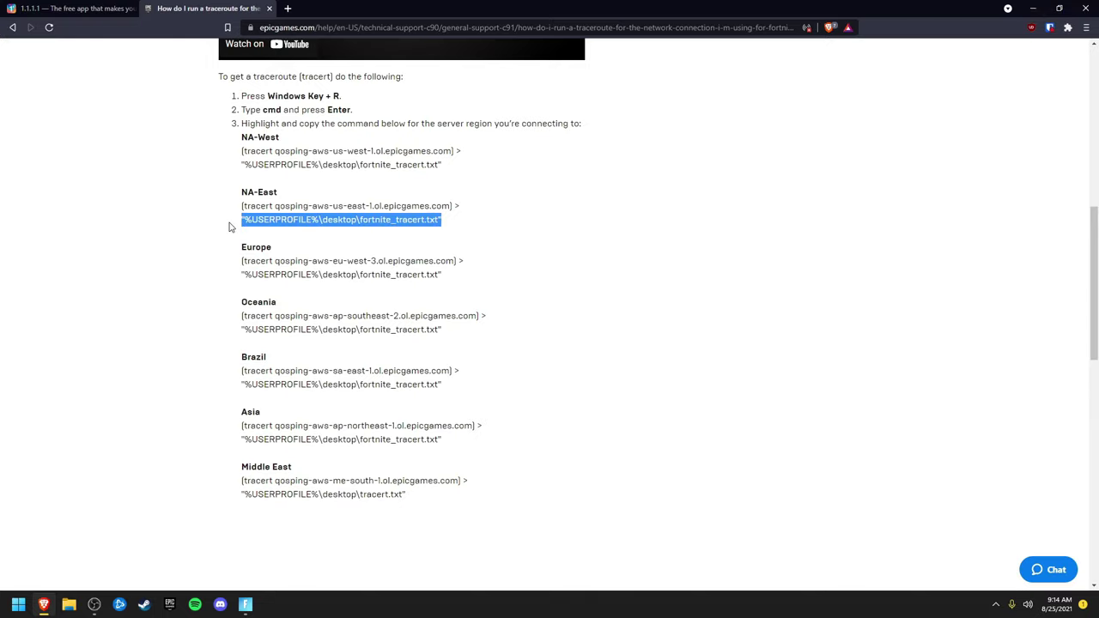
{"action": "left_click", "coordinate": [481, 221]}
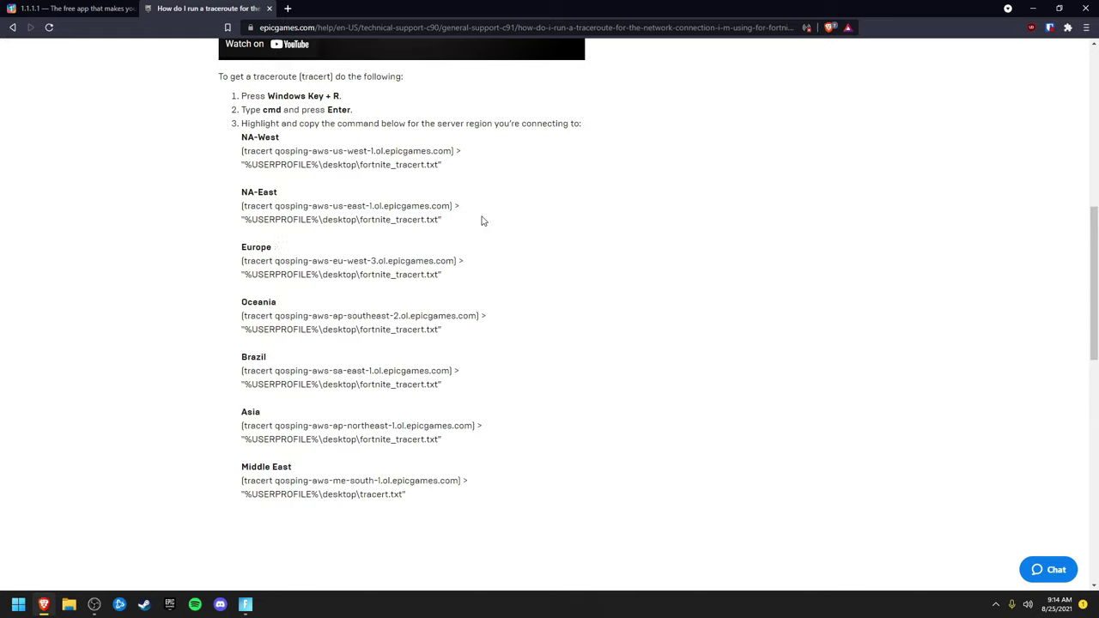
{"action": "left_click_drag", "start_coordinate": [451, 206], "coordinate": [243, 207]}
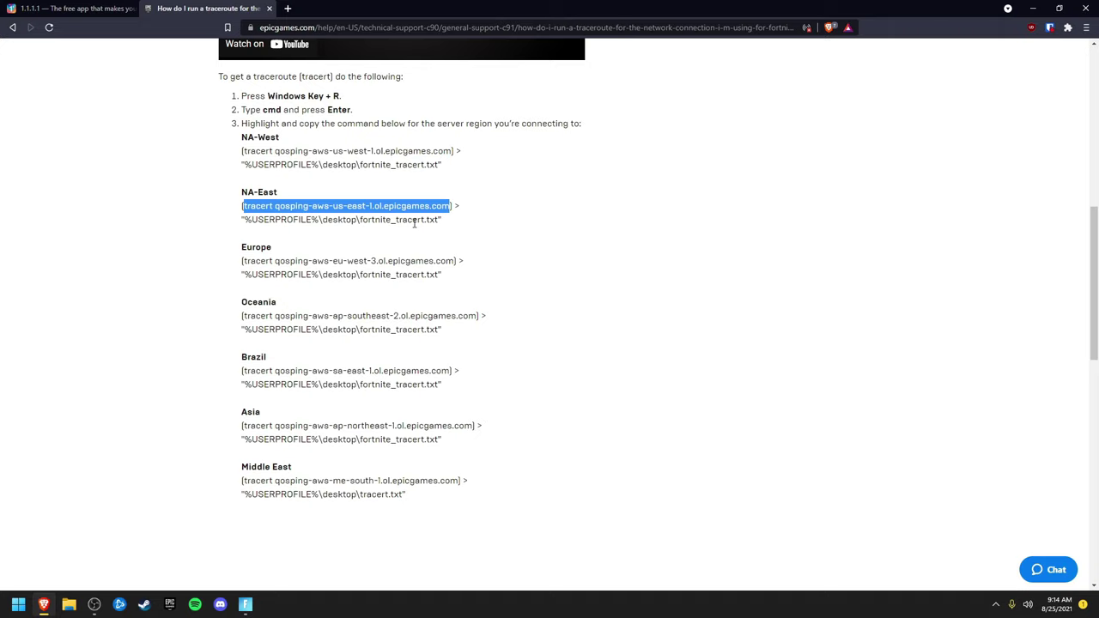
{"action": "key", "text": "ctrl+c"}
{"action": "key", "text": "super"}
- Run tracert qosping-aws-us-east-1.ol.epicgames.com in an administrator Command Prompt, then close it
{"action": "type", "text": "cmd"}
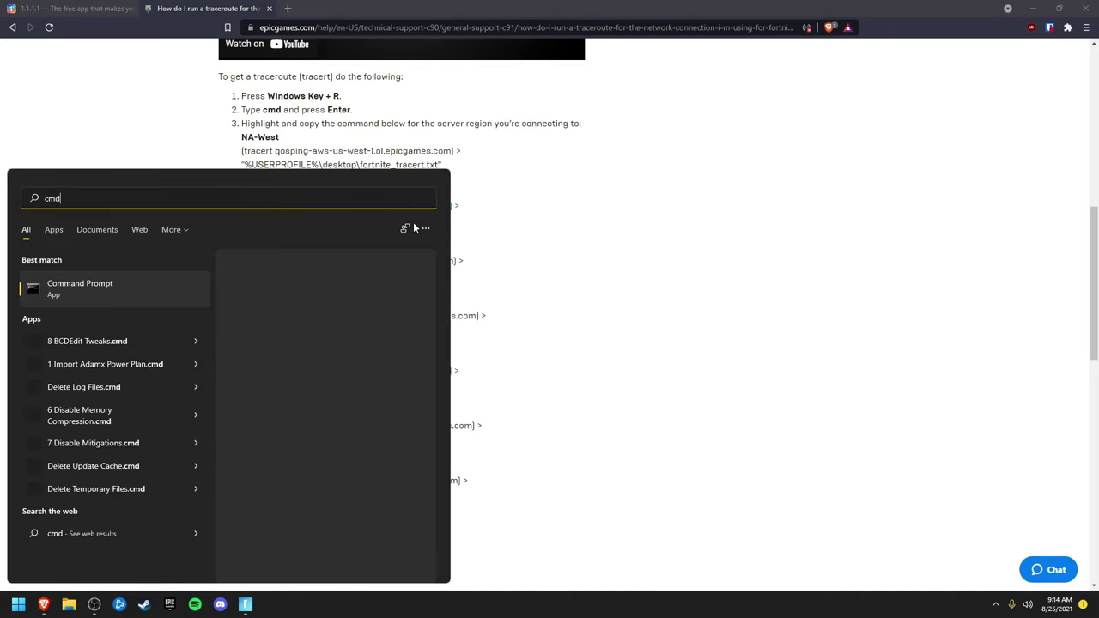
{"action": "key", "text": "ctrl+shift+Return"}
{"action": "key", "text": "ctrl+v"}
{"action": "key", "text": "Return"}
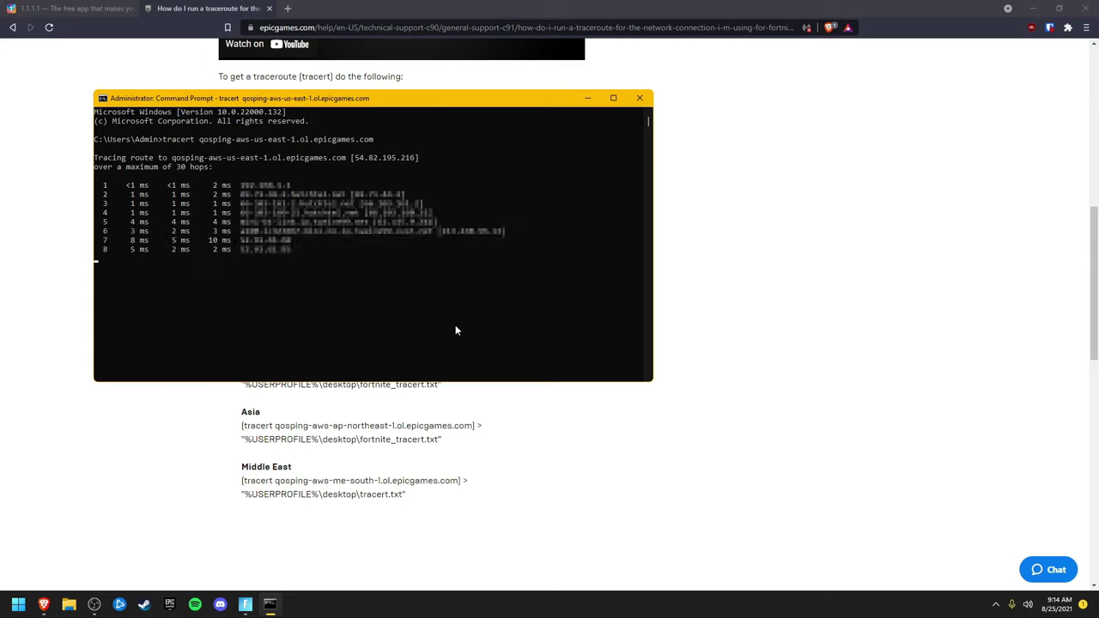
{"action": "left_click", "coordinate": [641, 100]}
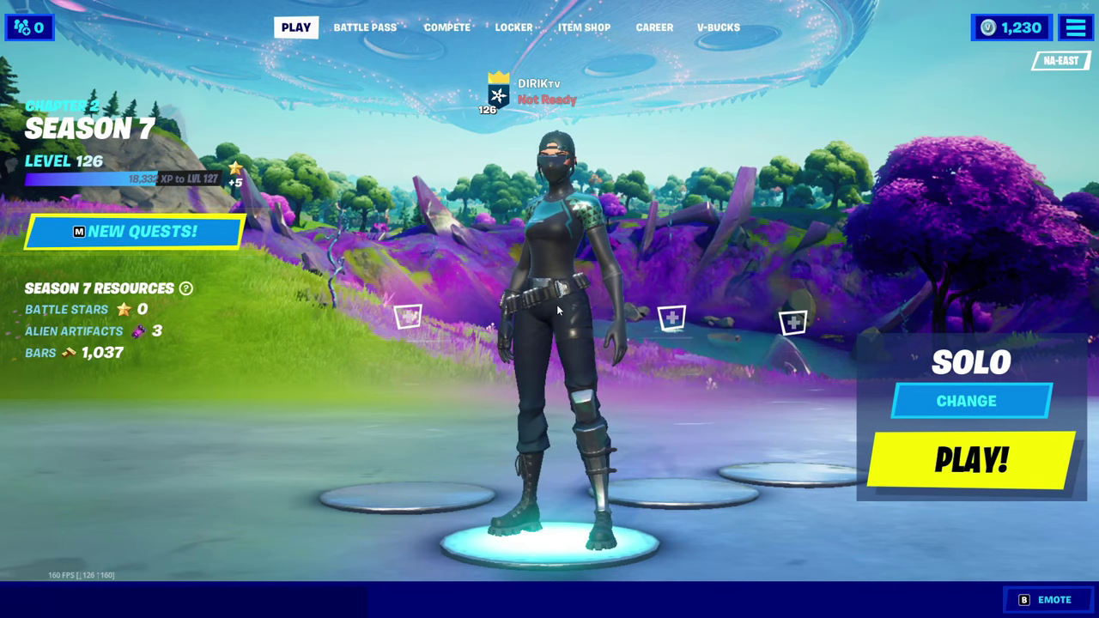
- View Fortnite's Matchmaking Region in the game settings, which reads Auto (21MS)
{"action": "left_click", "coordinate": [1076, 27]}
{"action": "left_click", "coordinate": [936, 62]}
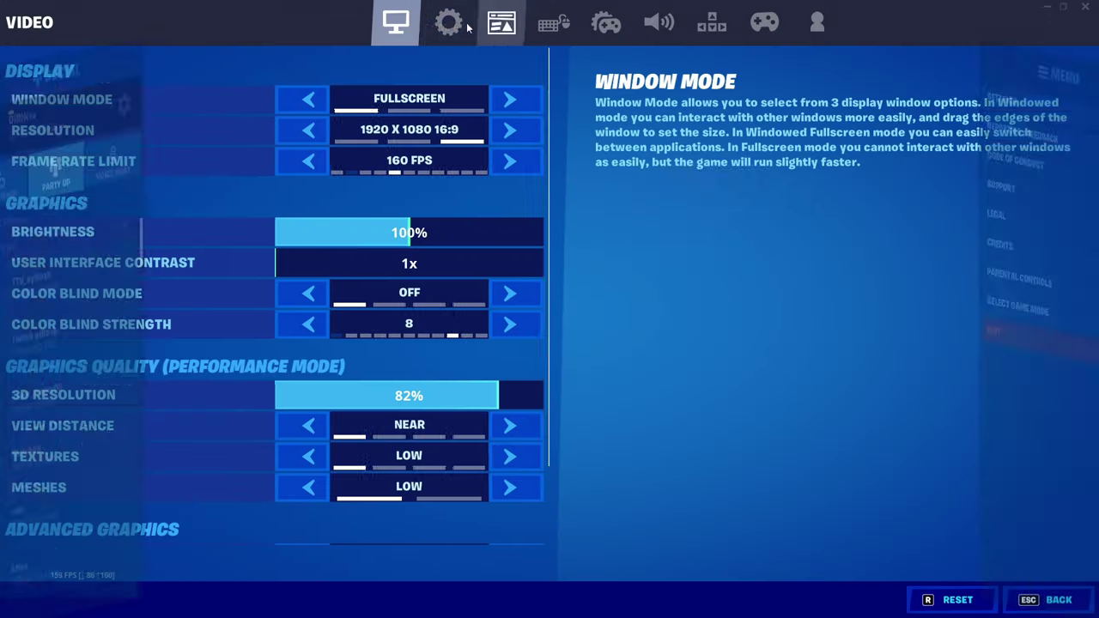
{"action": "left_click", "coordinate": [448, 22]}
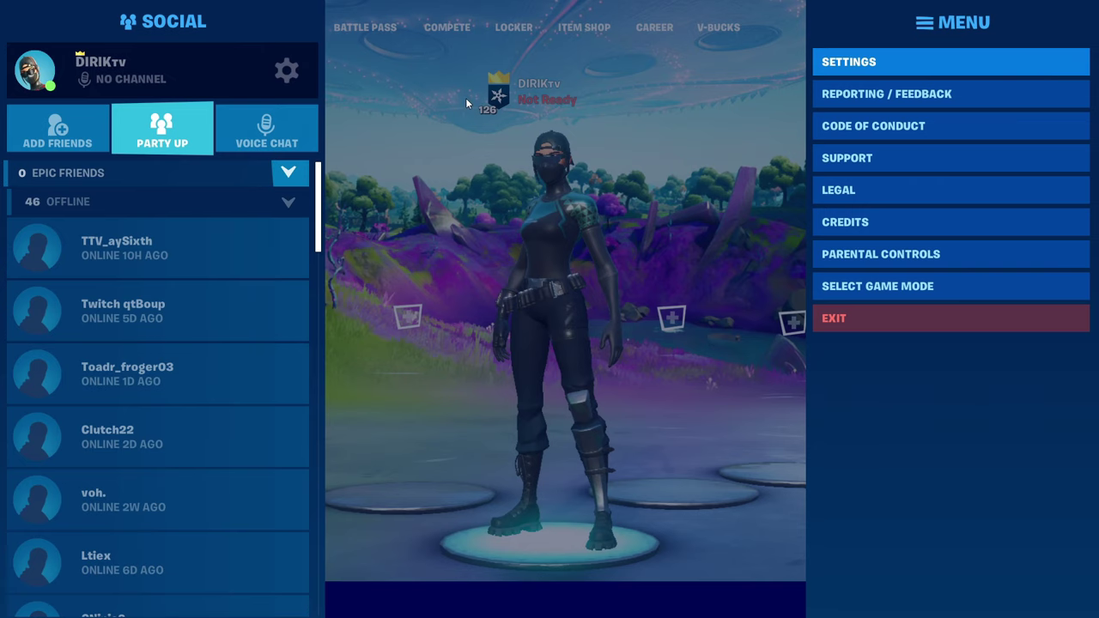
{"action": "key", "text": "Return"}
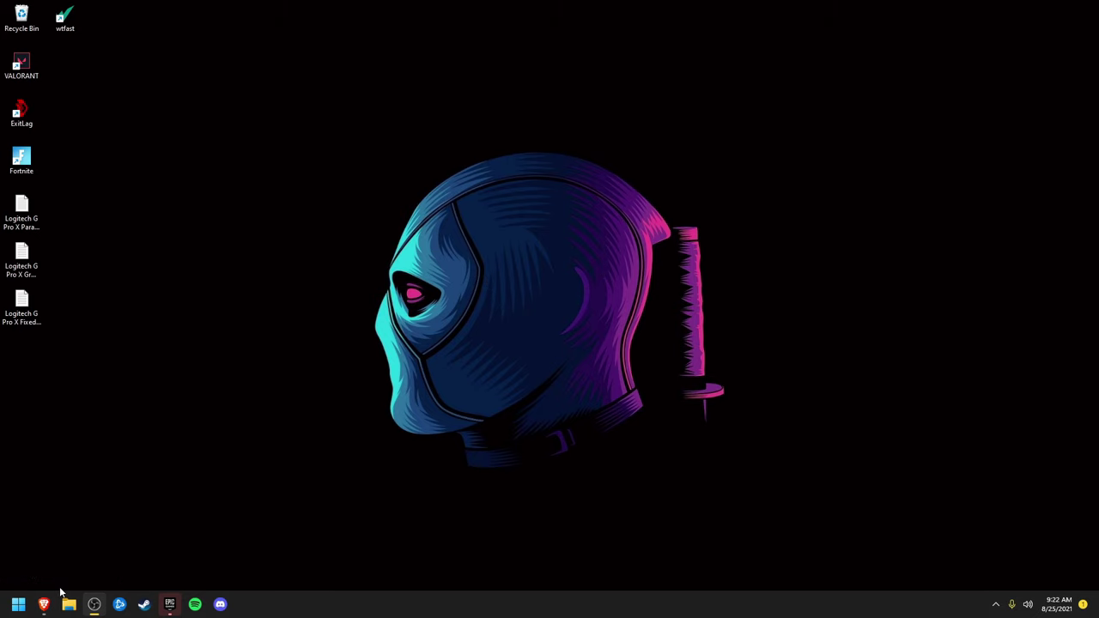
{"action": "mouse_move", "coordinate": [47, 603]}
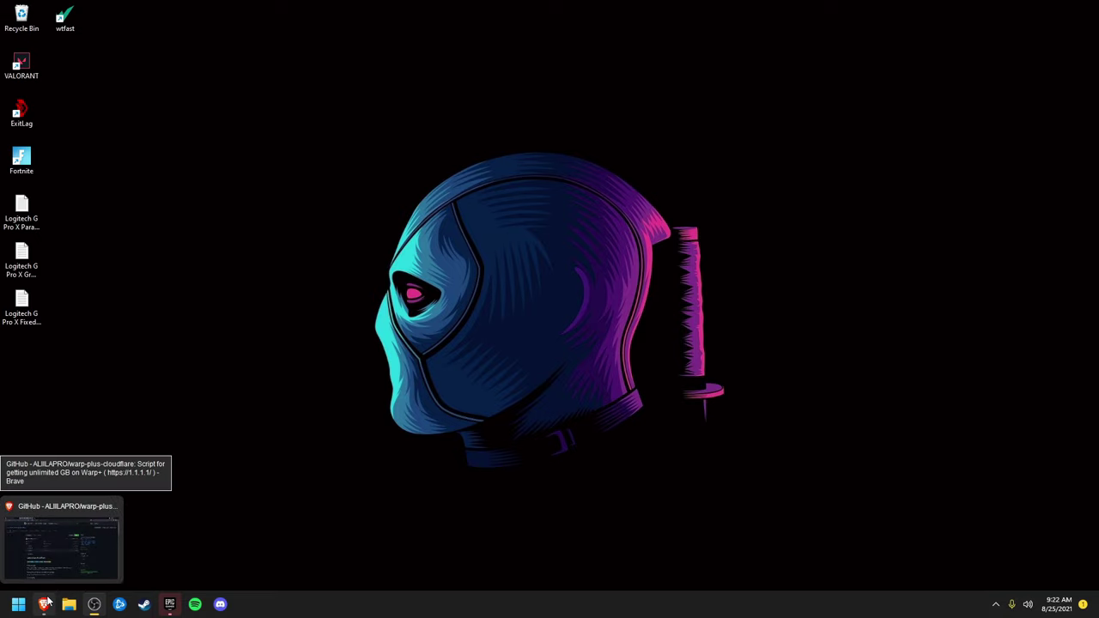
- Restore Brave and open Welcome to Python.org from the Google 'python' results tab
{"action": "left_click", "coordinate": [47, 602]}
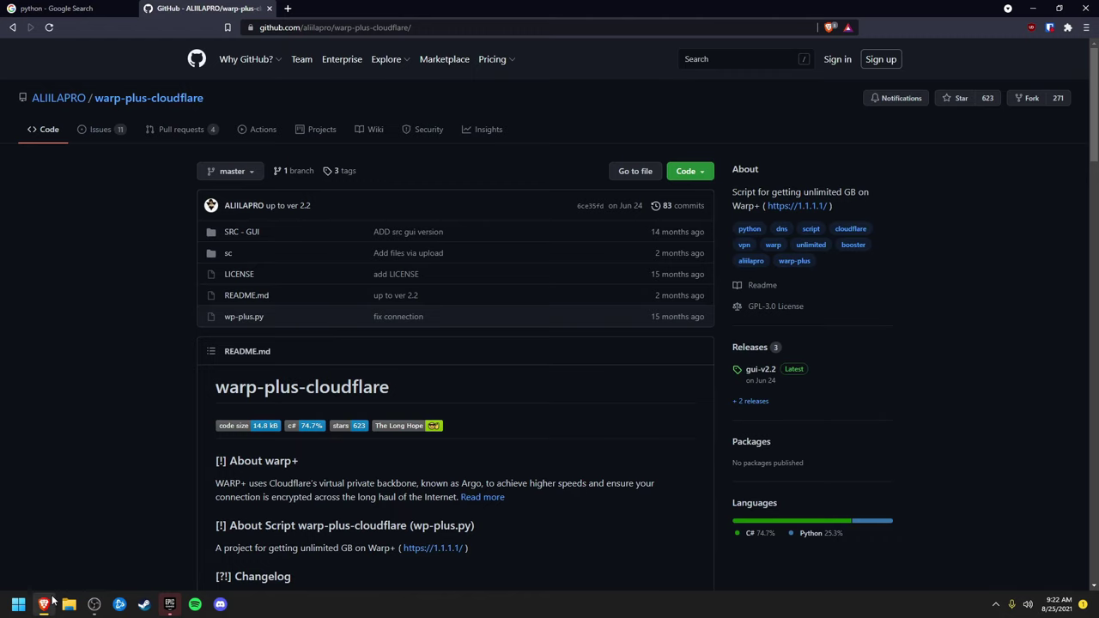
{"action": "left_click", "coordinate": [52, 8]}
{"action": "left_click", "coordinate": [173, 166]}
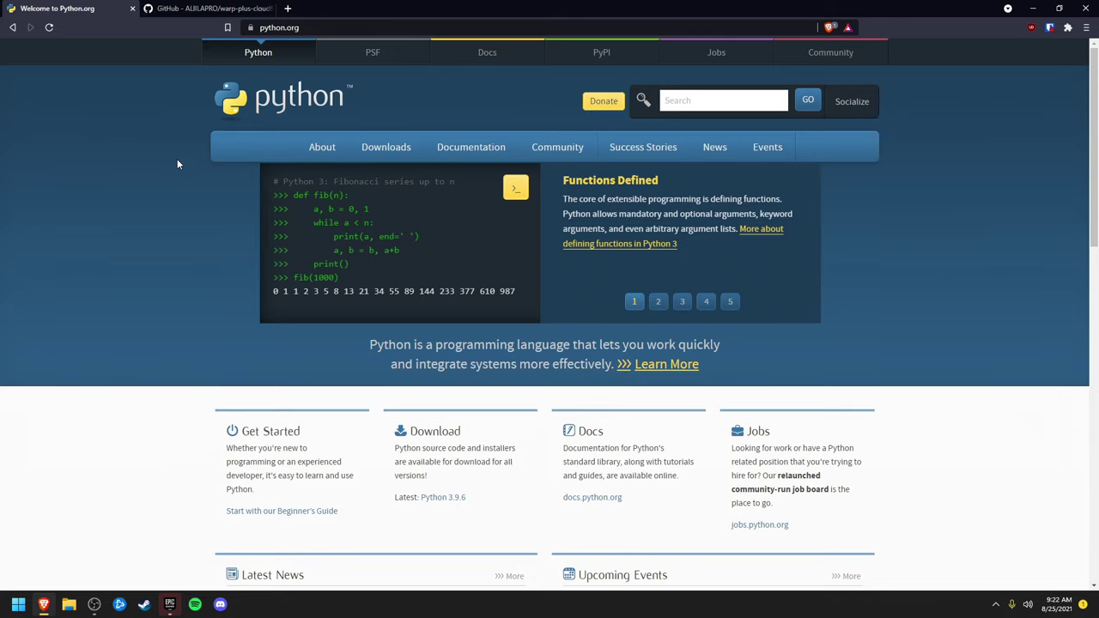
{"action": "left_click", "coordinate": [994, 605]}
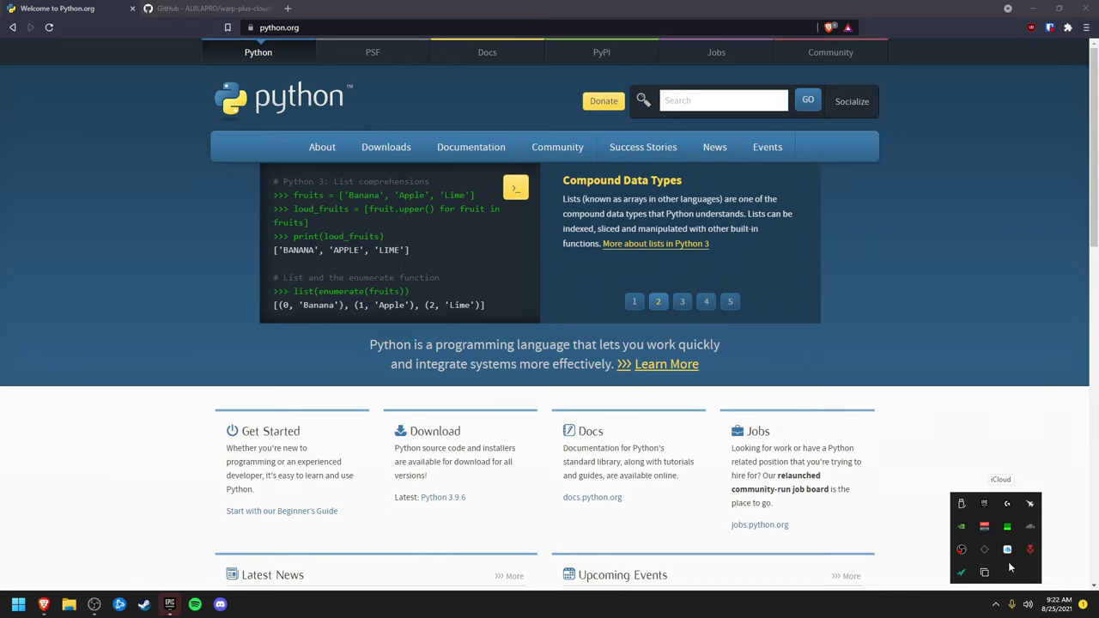
{"action": "left_click", "coordinate": [1030, 525]}
{"action": "left_click", "coordinate": [1082, 577]}
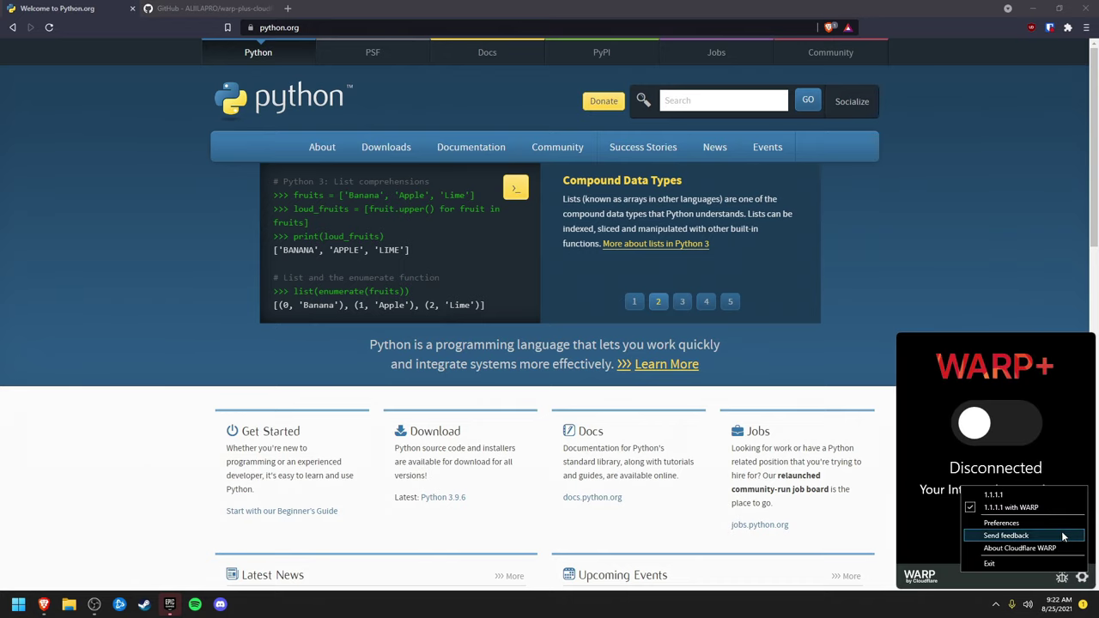
{"action": "left_click", "coordinate": [1061, 523]}
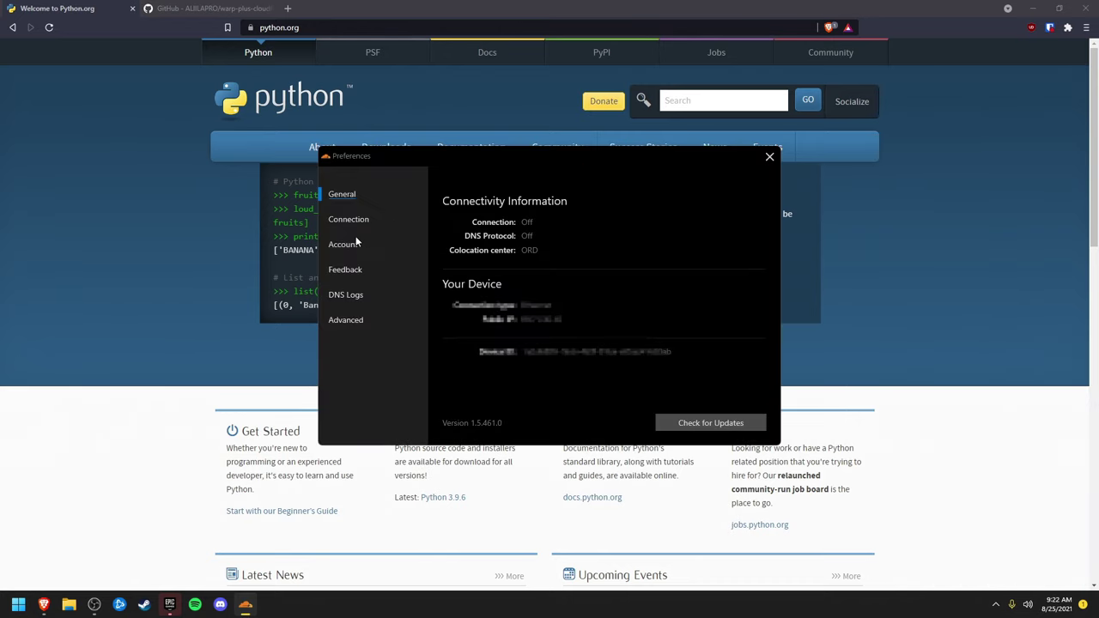
{"action": "left_click", "coordinate": [353, 244]}
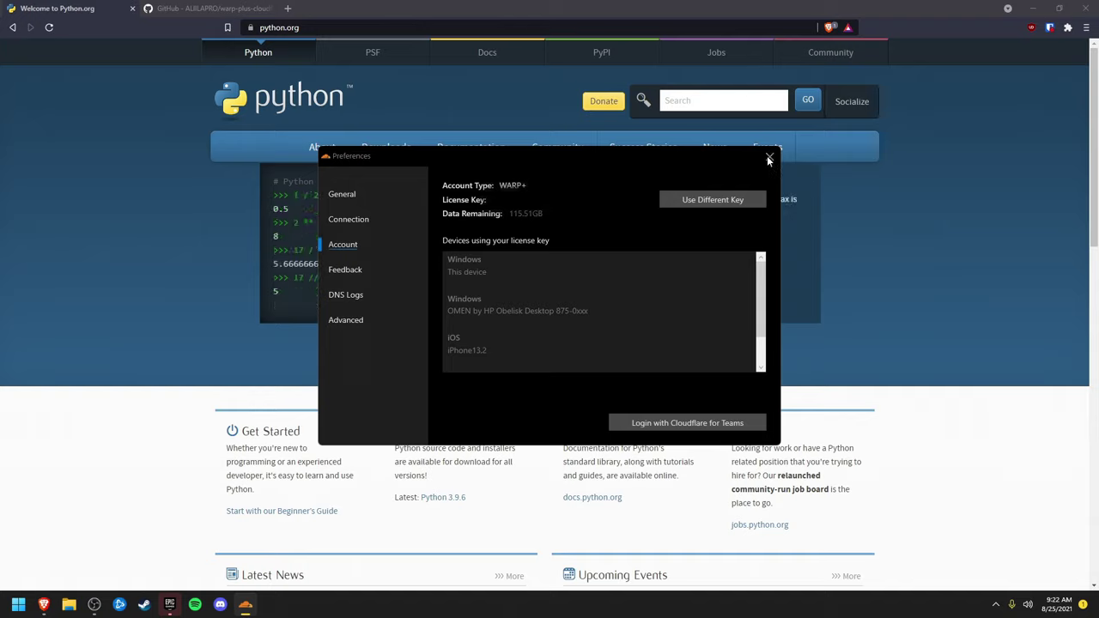
{"action": "left_click", "coordinate": [362, 324]}
{"action": "left_click", "coordinate": [769, 158]}
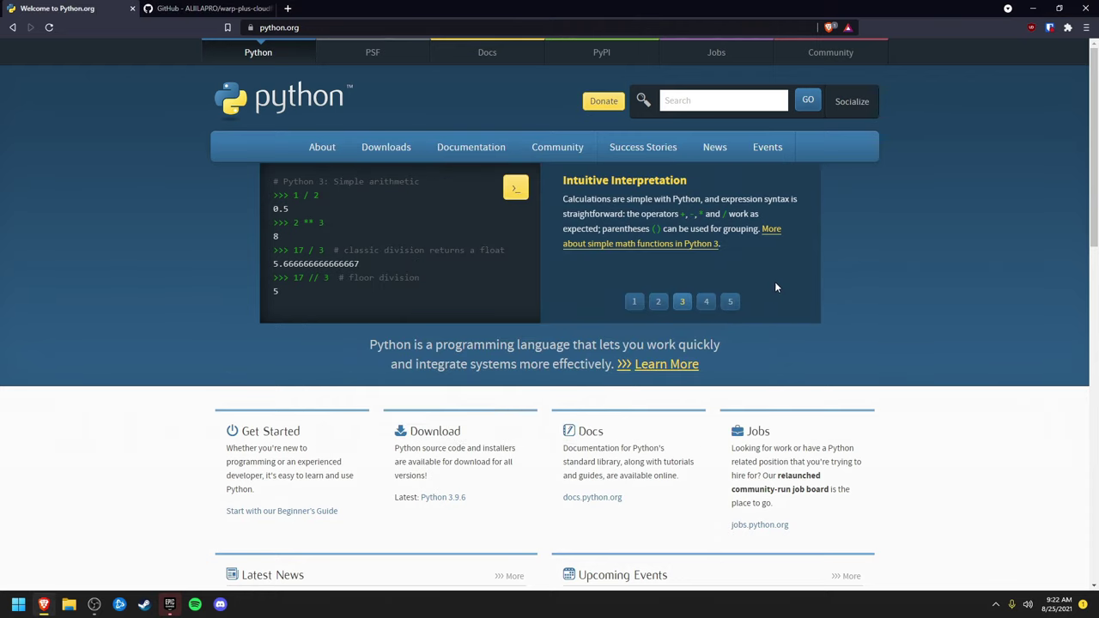
- Download the warp-plus-cloudflare repository with Code > Download ZIP and save it
{"action": "mouse_move", "coordinate": [388, 148]}
{"action": "left_click", "coordinate": [225, 8]}
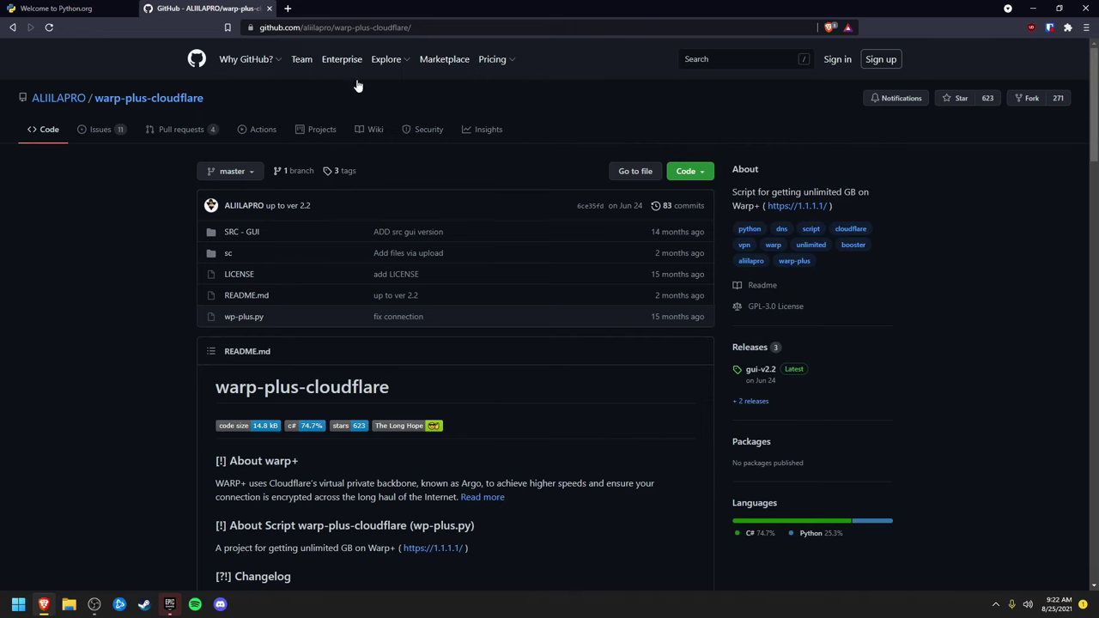
{"action": "left_click", "coordinate": [689, 171]}
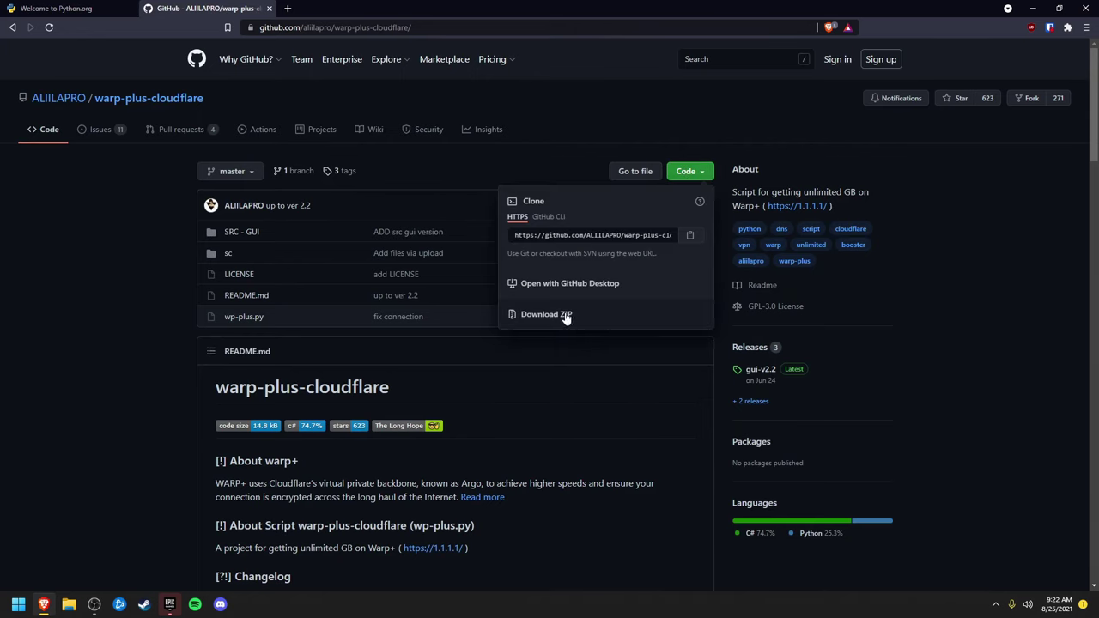
{"action": "left_click", "coordinate": [479, 164]}
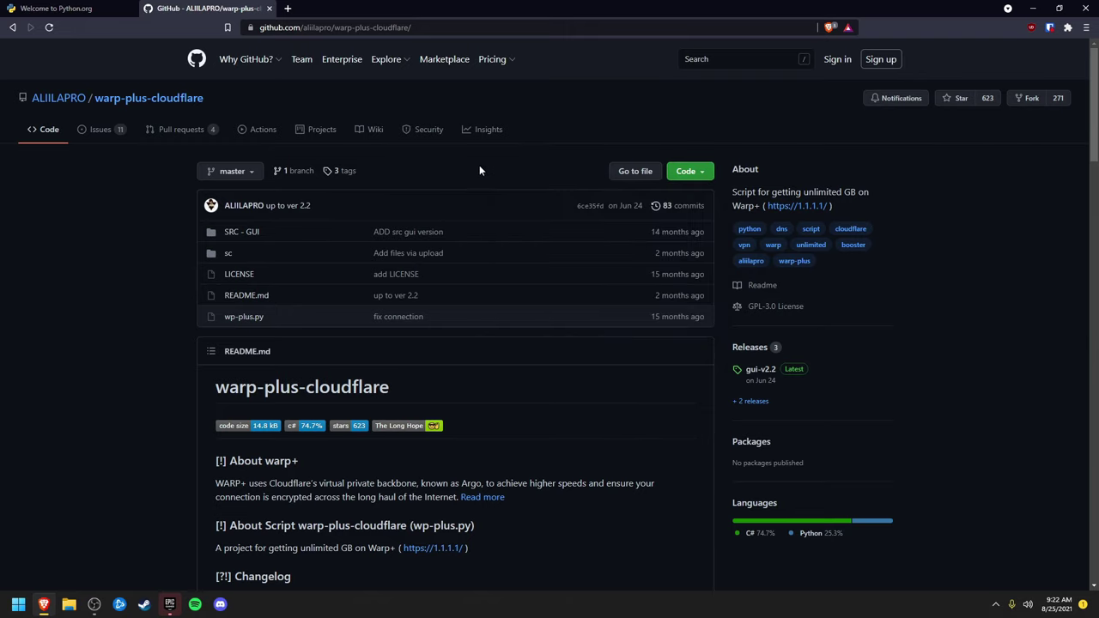
{"action": "left_click", "coordinate": [674, 168]}
{"action": "left_click", "coordinate": [610, 317]}
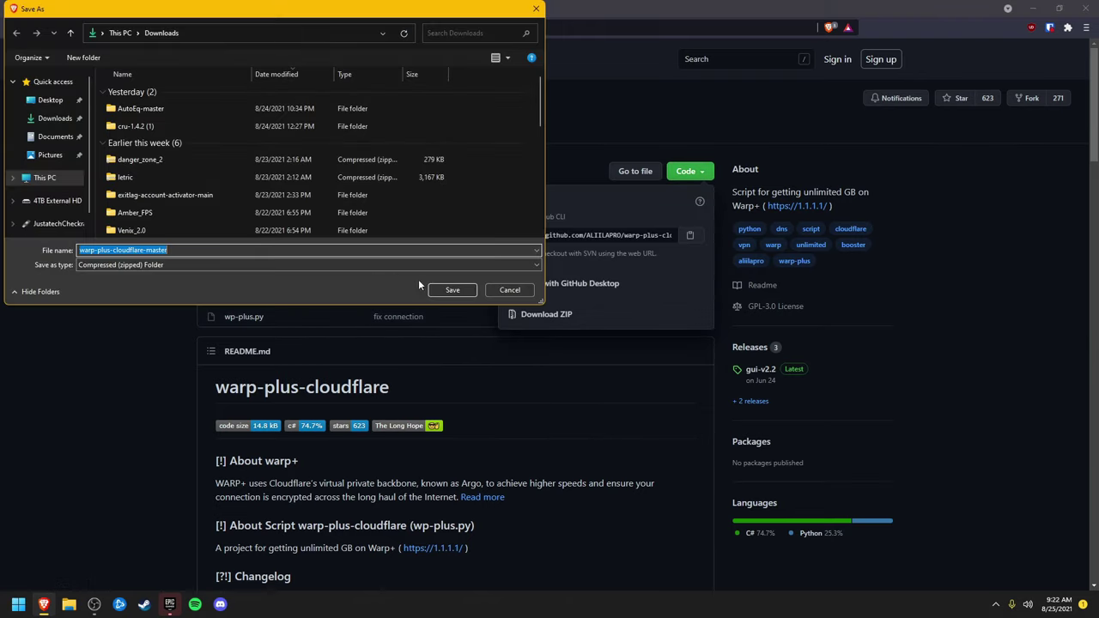
{"action": "left_click", "coordinate": [452, 289]}
- Show the downloaded warp-plus-cloudflare-master ZIP in its Downloads folder
{"action": "scroll", "coordinate": [451, 450], "scroll_direction": "down", "scroll_amount": 7}
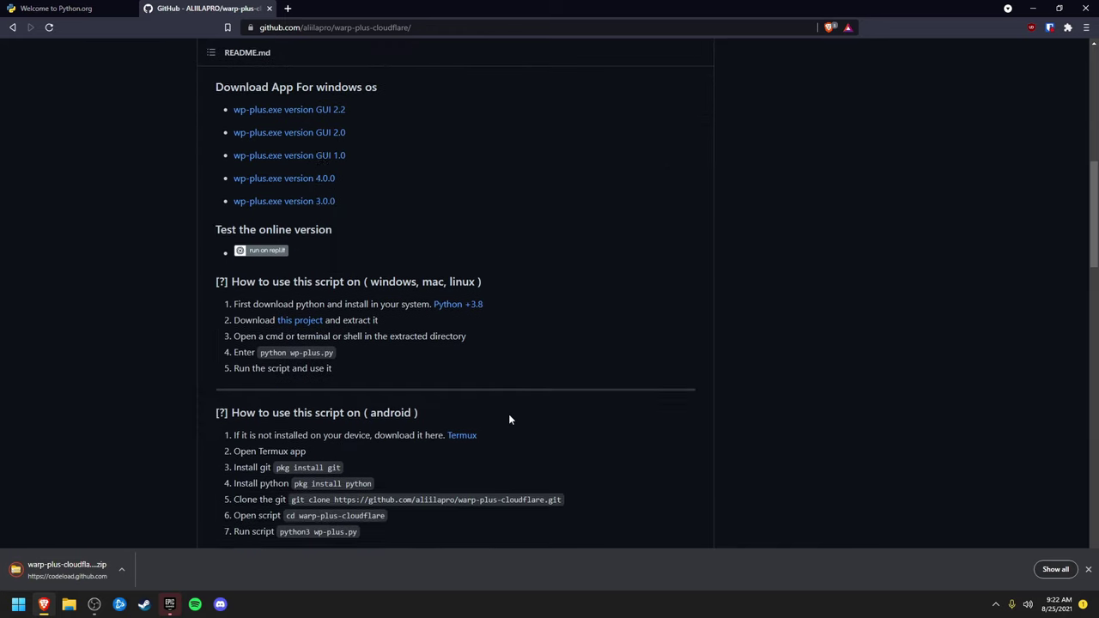
{"action": "scroll", "coordinate": [509, 419], "scroll_direction": "down", "scroll_amount": 1}
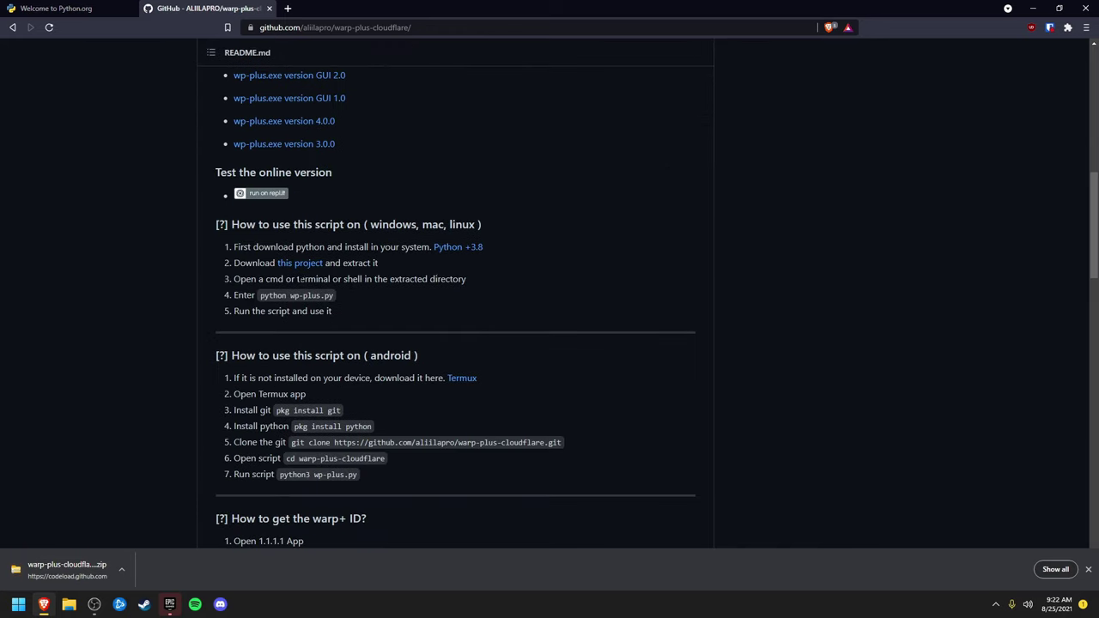
{"action": "left_click", "coordinate": [121, 569]}
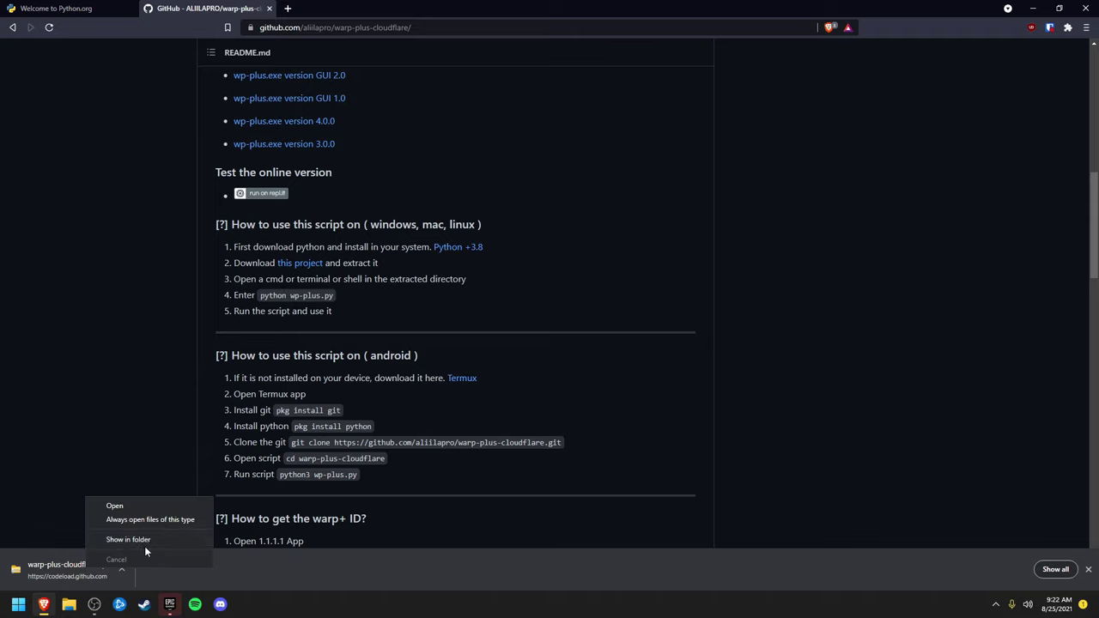
{"action": "left_click", "coordinate": [181, 541]}
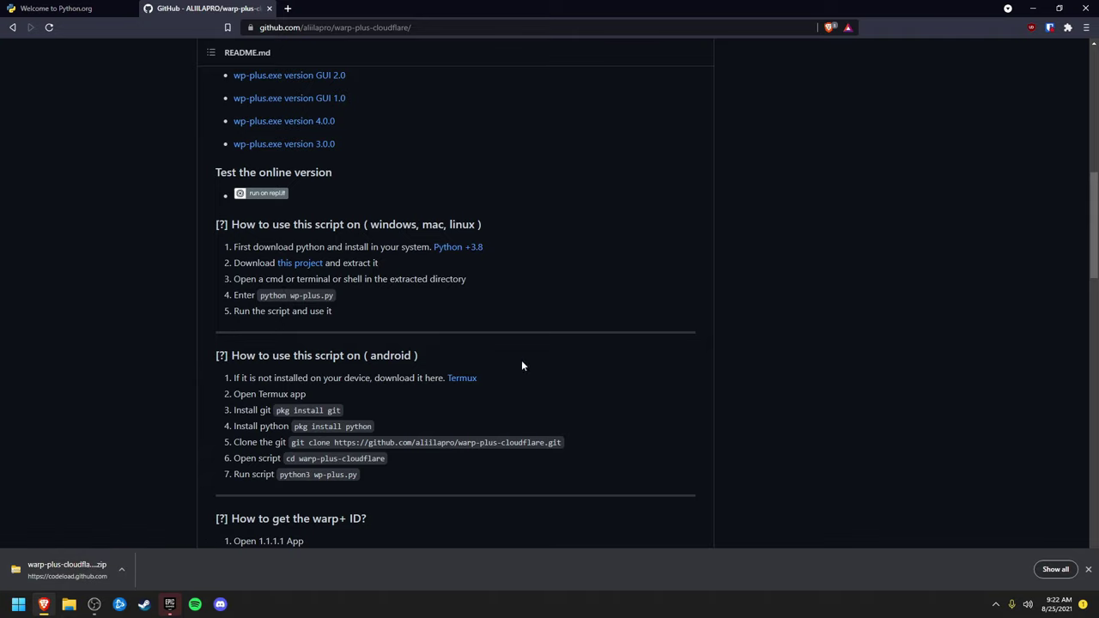
{"action": "right_click", "coordinate": [294, 243]}
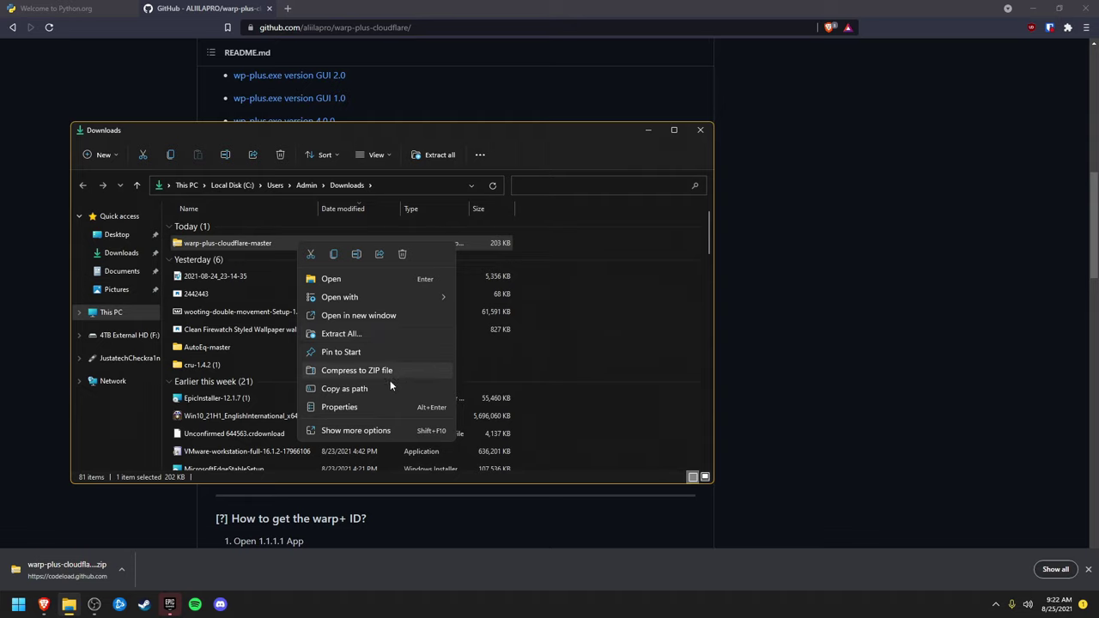
- Extract warp-plus-cloudflare-master here with 7-Zip and open the extracted folder
{"action": "left_click", "coordinate": [365, 430]}
{"action": "mouse_move", "coordinate": [396, 291]}
{"action": "left_click", "coordinate": [512, 333]}
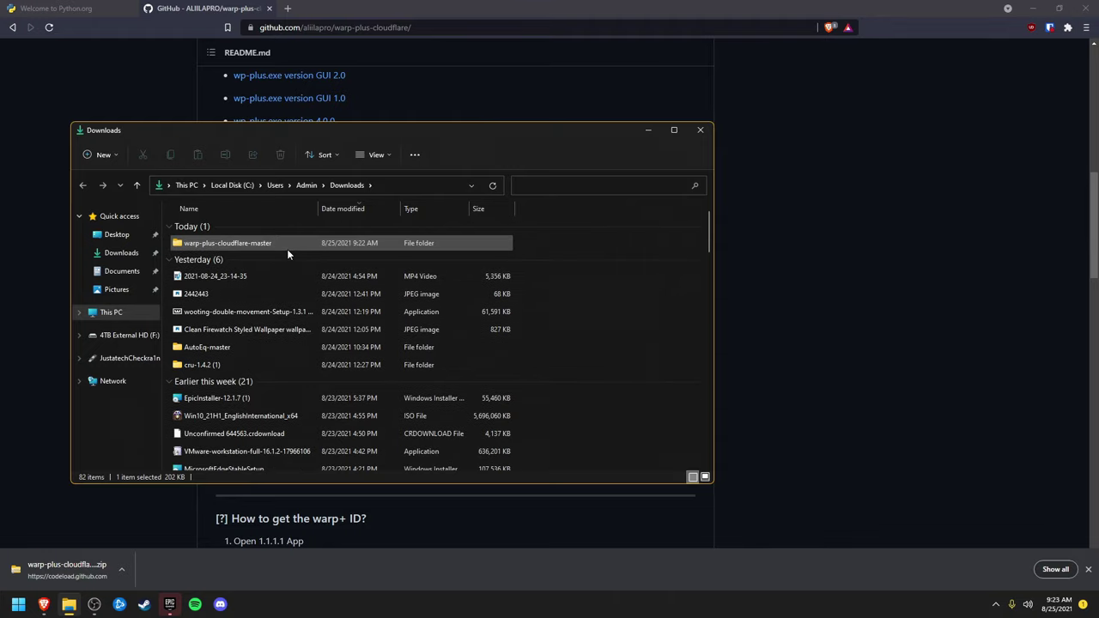
{"action": "double_click", "coordinate": [245, 244]}
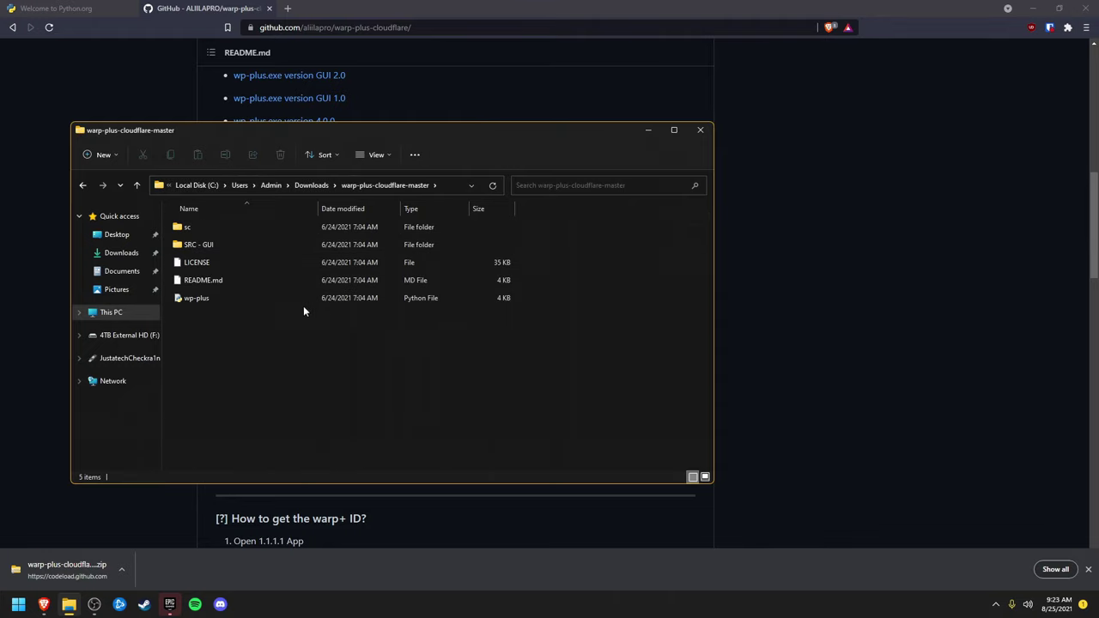
- Open Command Prompt in that folder and run the wp-plus.py script
{"action": "left_click", "coordinate": [442, 184]}
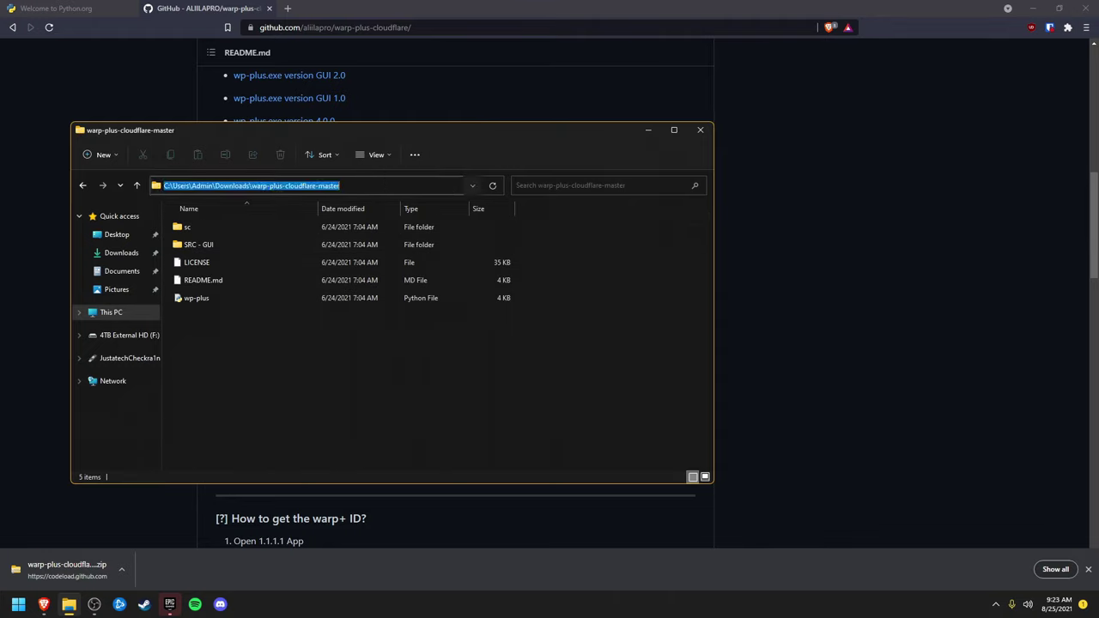
{"action": "type", "text": "cmd"}
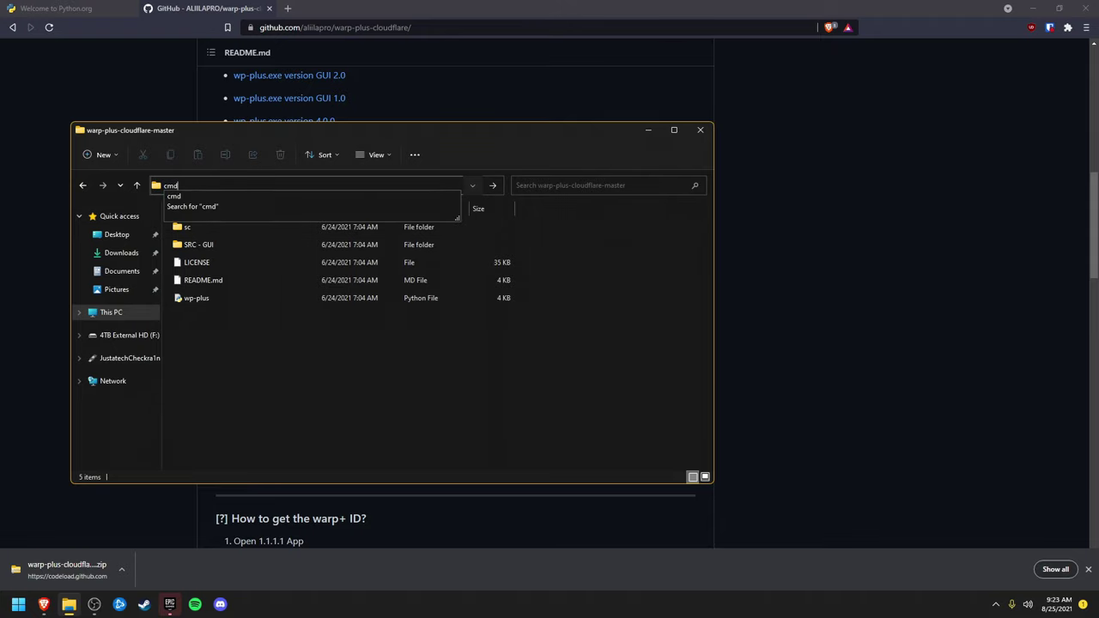
{"action": "key", "text": "Return"}
{"action": "left_click_drag", "start_coordinate": [347, 86], "coordinate": [575, 191]}
{"action": "left_click_drag", "start_coordinate": [226, 299], "coordinate": [779, 326]}
{"action": "left_click", "coordinate": [779, 326]}
{"action": "key", "text": "Return"}
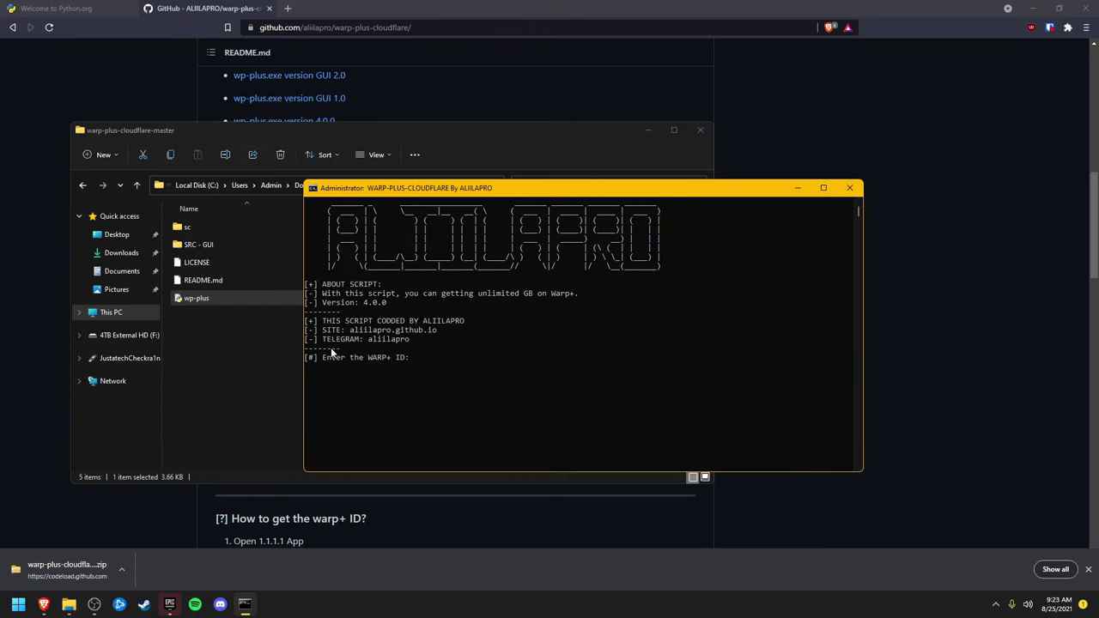
- Minimize File Explorer and paste the WARP+ ID at the 'Enter the WARP+ ID:' prompt
{"action": "left_click", "coordinate": [651, 130]}
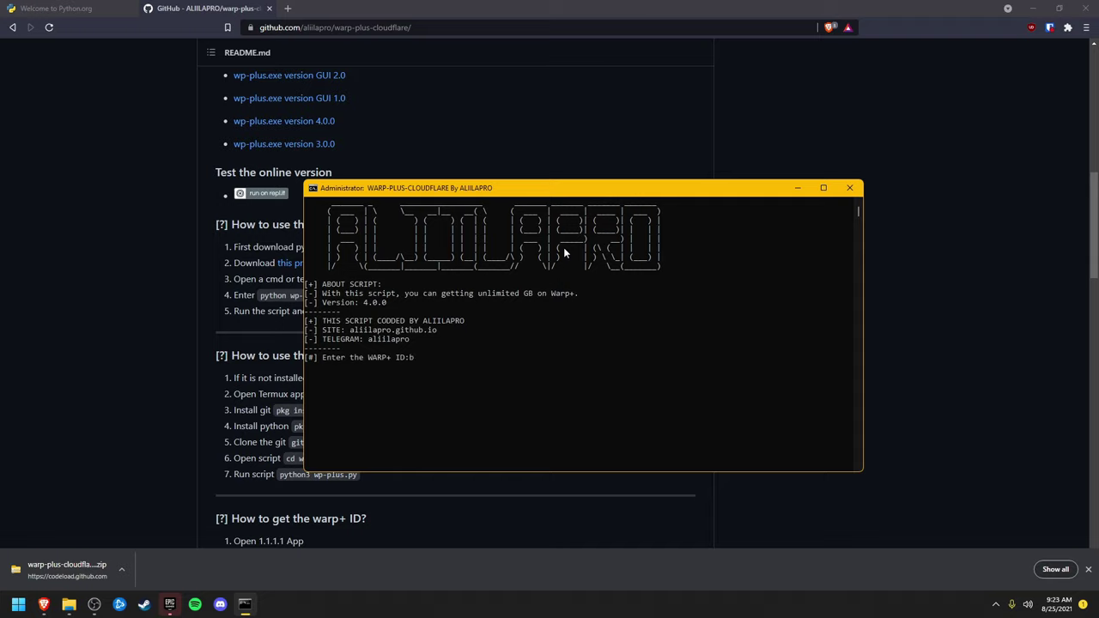
{"action": "type", "text": "38b3238-"}
{"action": "key", "text": "ctrl+v"}
{"action": "left_click", "coordinate": [593, 362]}
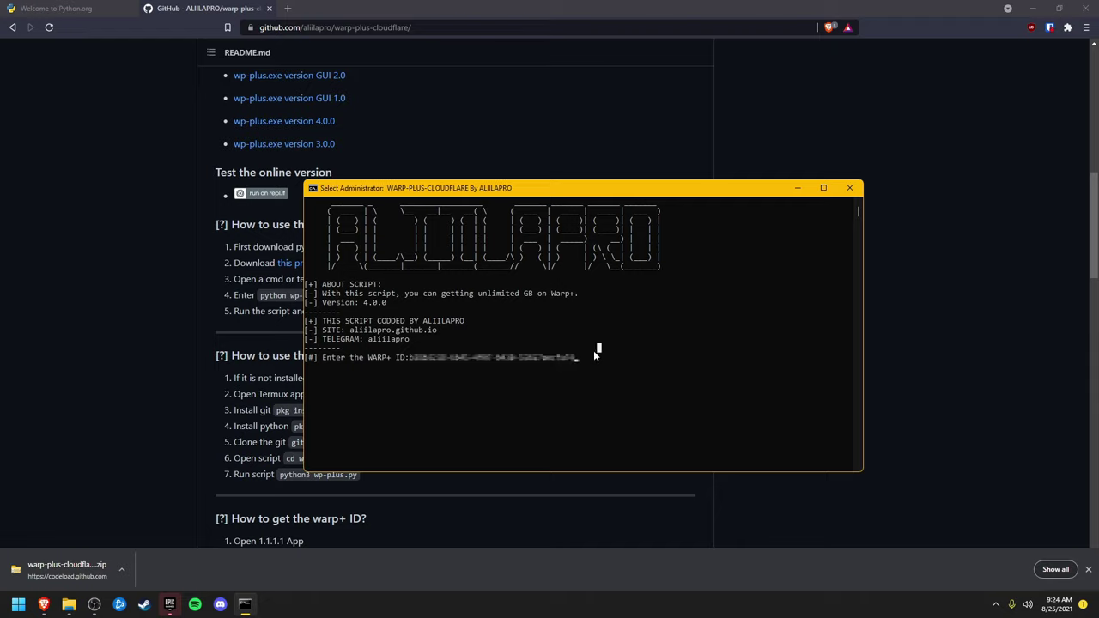
{"action": "key", "text": "Escape"}
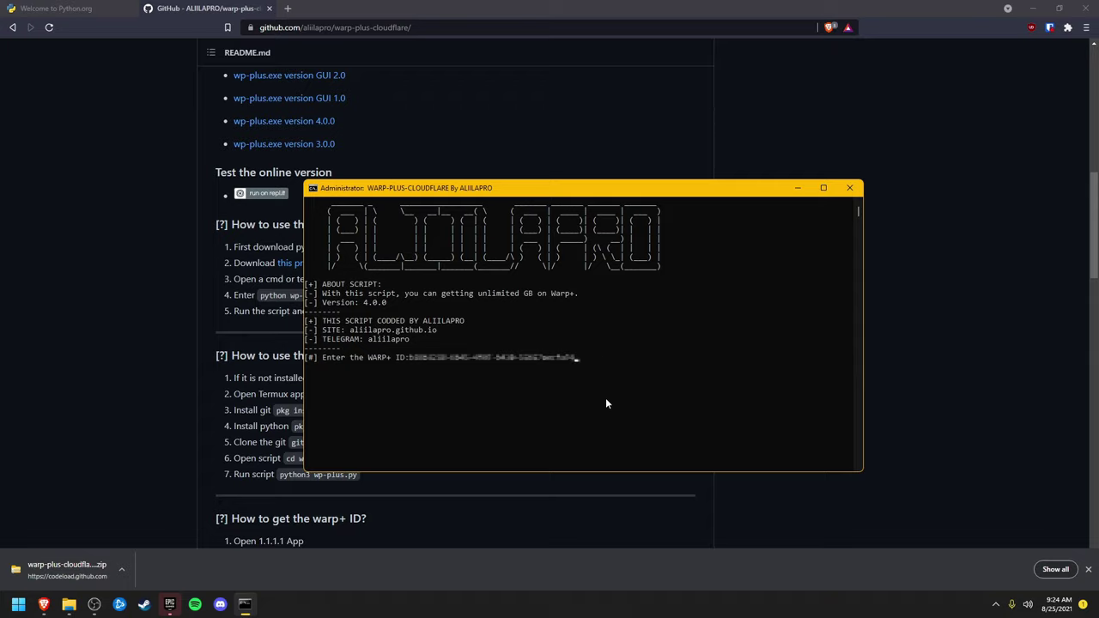
{"action": "left_click", "coordinate": [571, 358]}
{"action": "left_click_drag", "start_coordinate": [572, 358], "coordinate": [598, 369]}
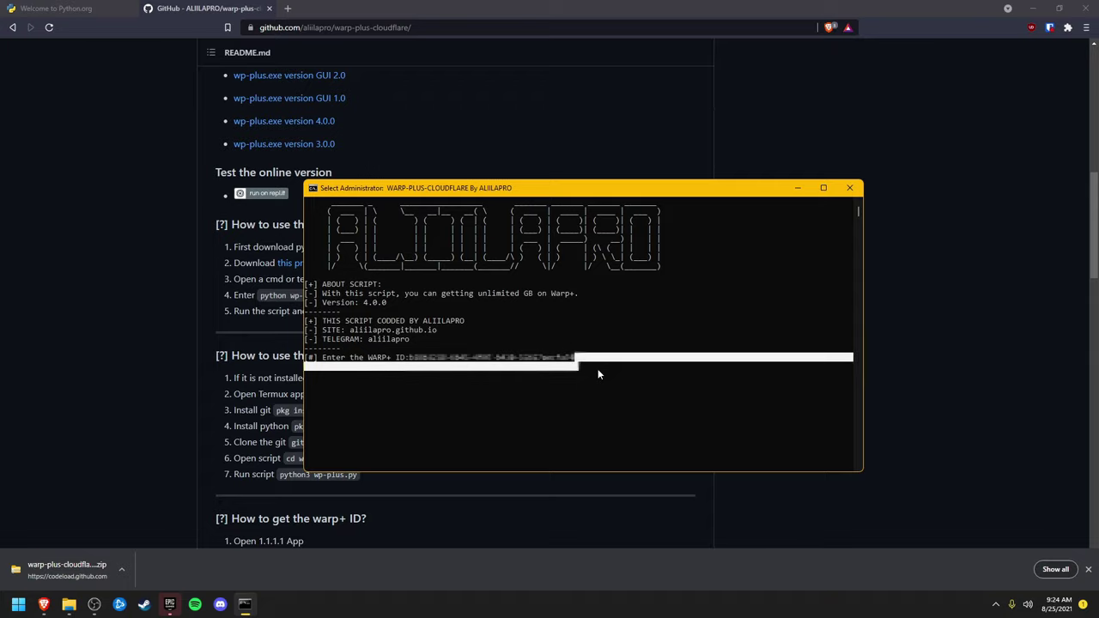
{"action": "left_click", "coordinate": [599, 359]}
{"action": "key", "text": "Escape"}
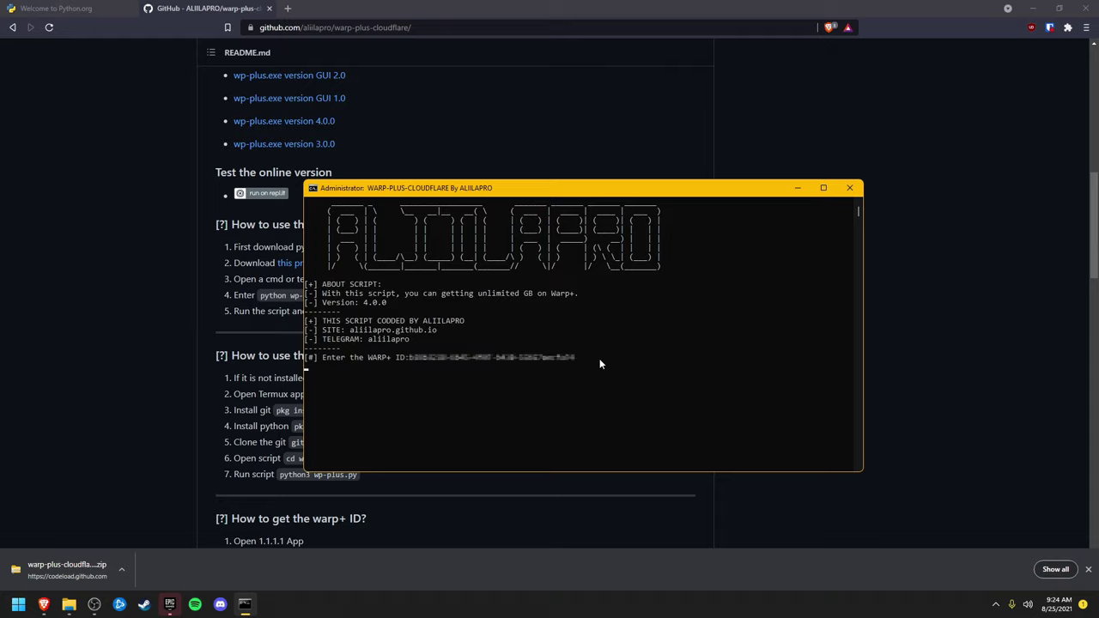
- Submit the WARP+ ID and minimize the browser while the script adds 3 GB
{"action": "key", "text": "Return"}
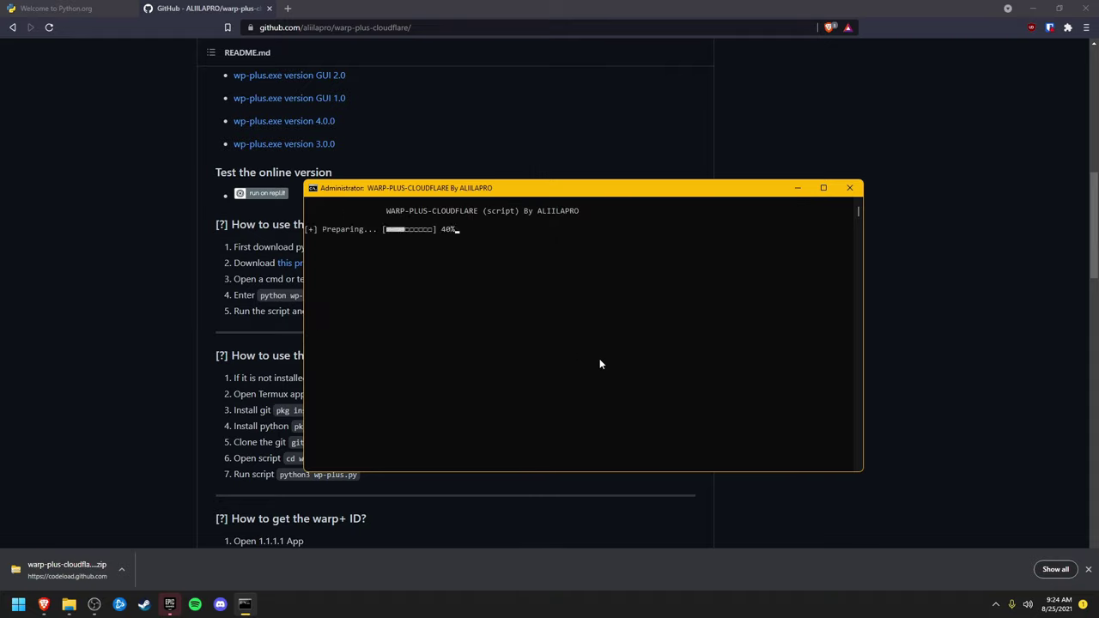
{"action": "left_click", "coordinate": [1033, 8]}
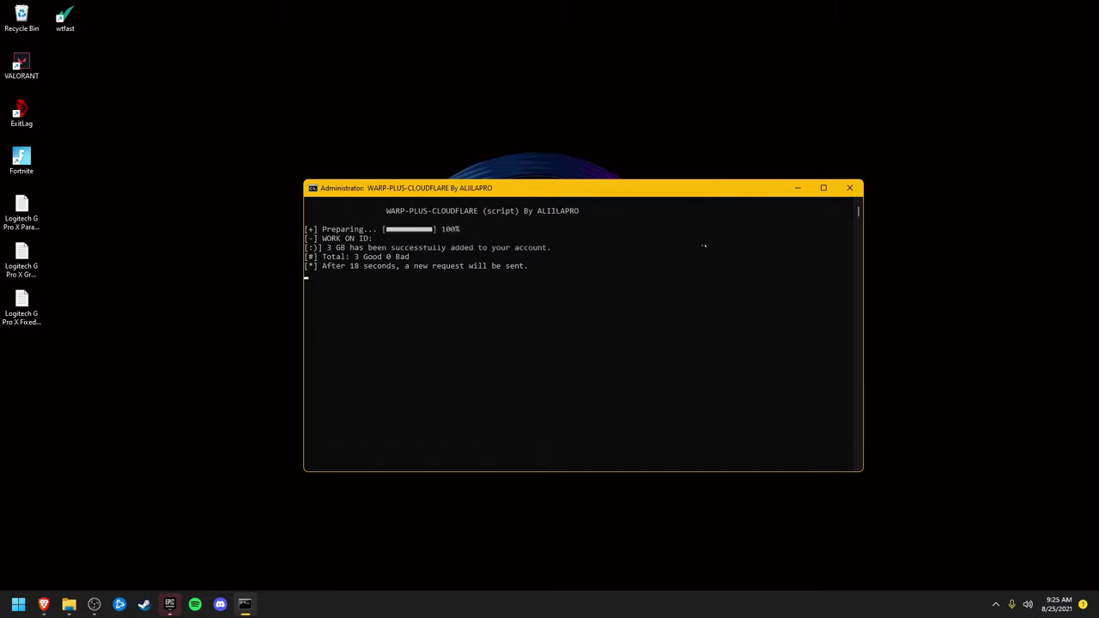
- Close the WARP-PLUS-CLOUDFLARE Command Prompt window once 3 GB have been added to WARP+
{"action": "left_click", "coordinate": [996, 603]}
{"action": "left_click", "coordinate": [983, 371]}
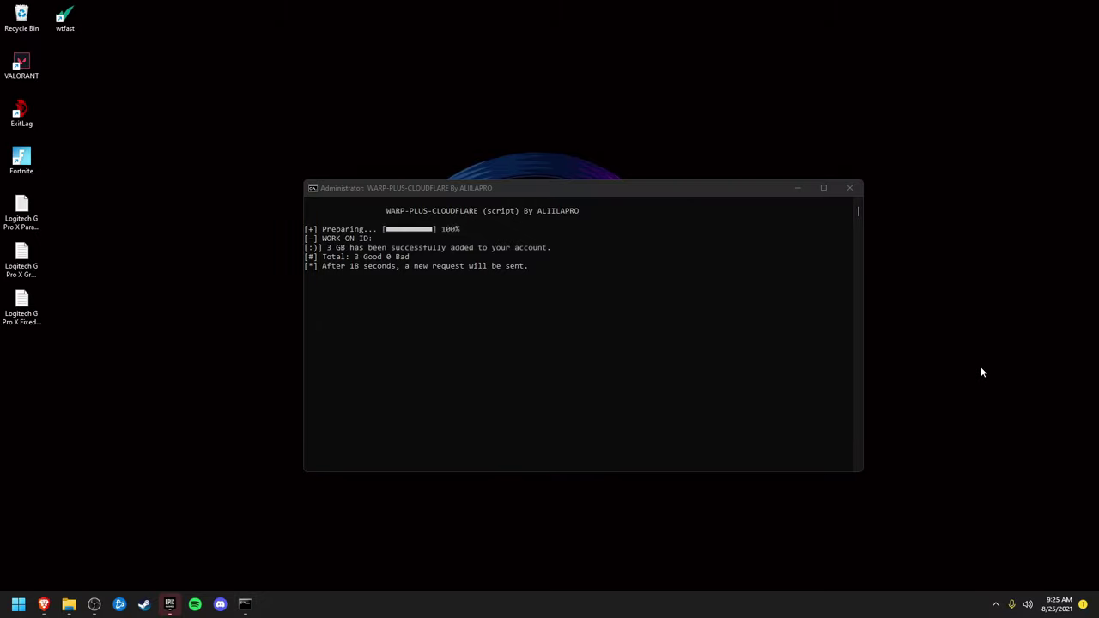
{"action": "left_click", "coordinate": [848, 189]}
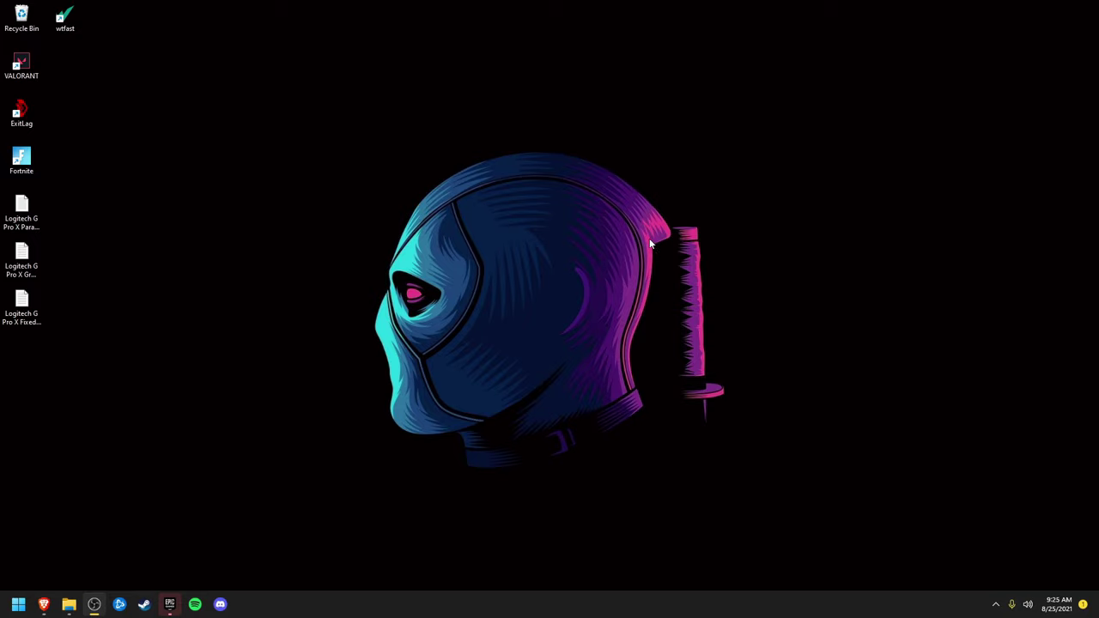